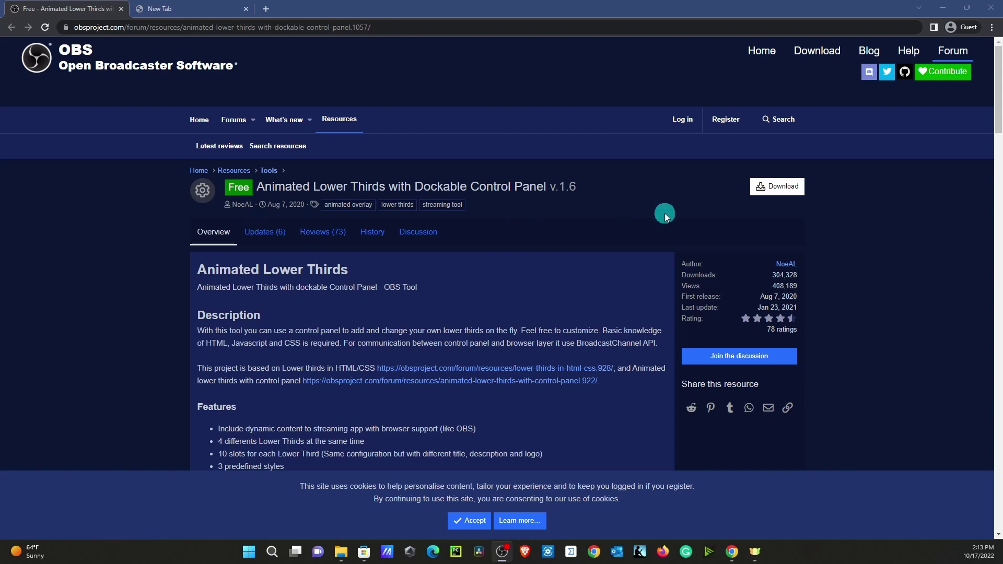
Step: Download the Animated Lower Thirds with Dockable Control Panel v1.6 zip from the OBS Forum
click(772, 190)
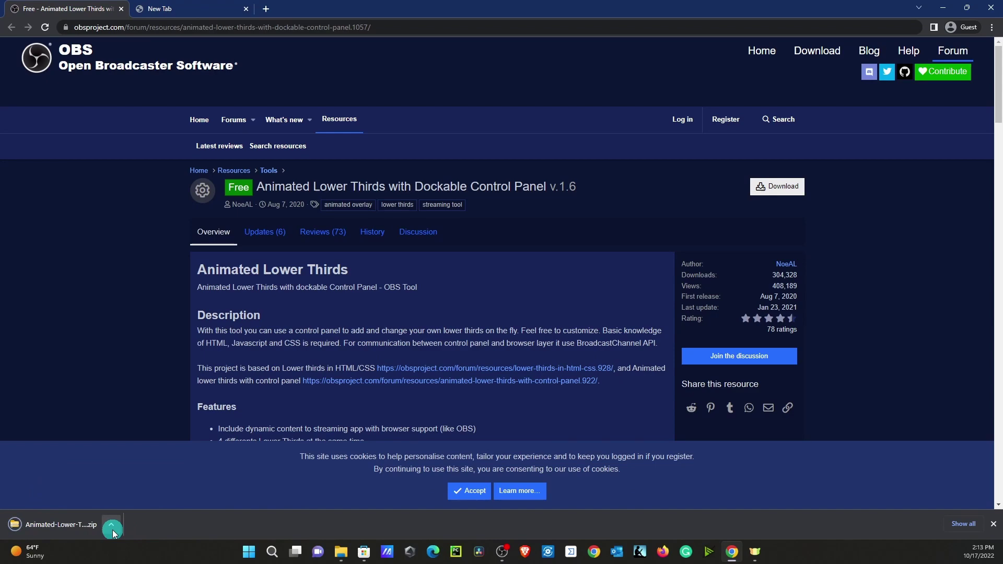
Step: Show the downloaded zip in its folder and start Extract all
click(111, 529)
click(144, 486)
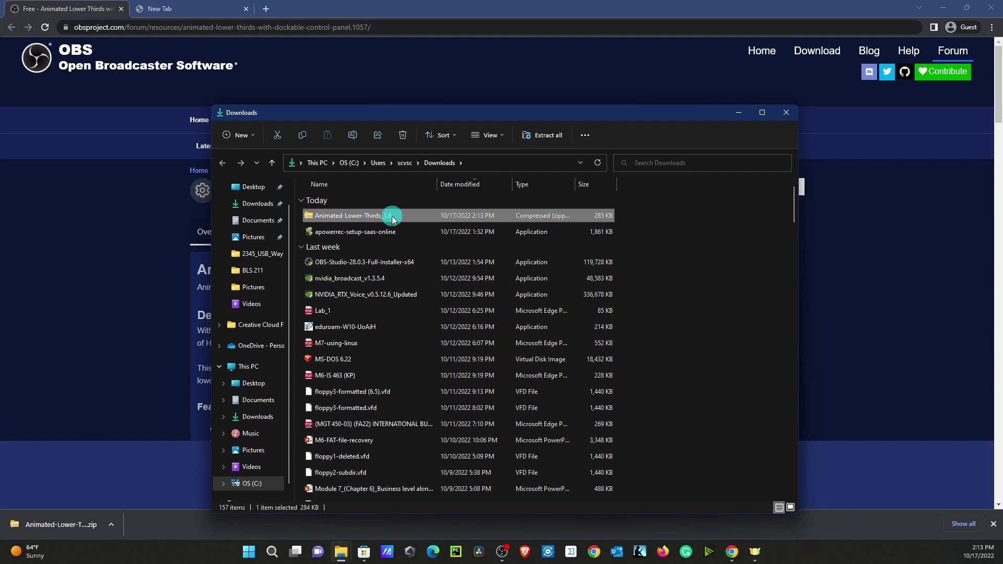
click(541, 135)
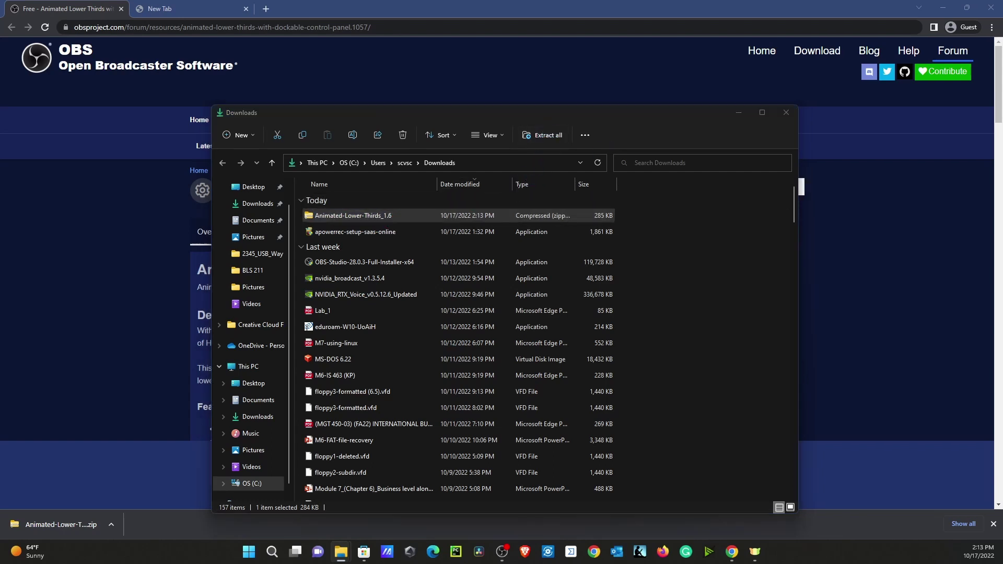
drag(817, 204, 532, 202)
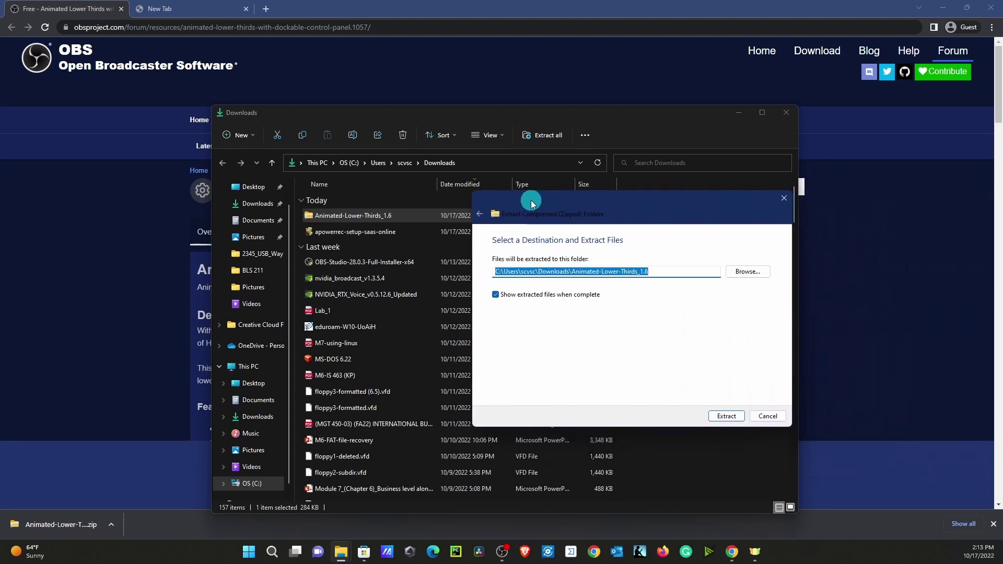
Step: Set C:\Program Files\obs-studio as the extraction destination folder
click(748, 272)
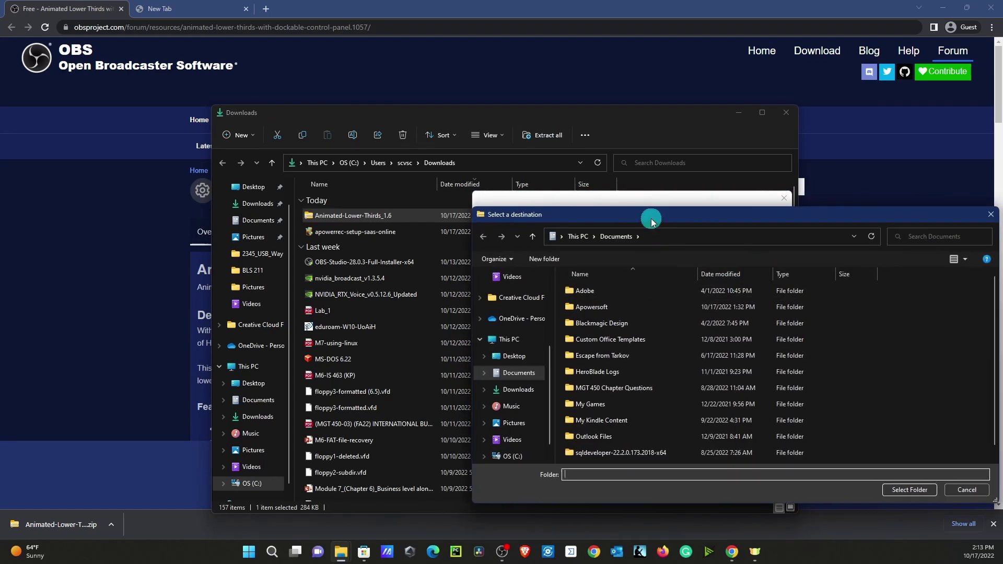
drag(649, 217, 490, 180)
scroll(359, 316, down, 1)
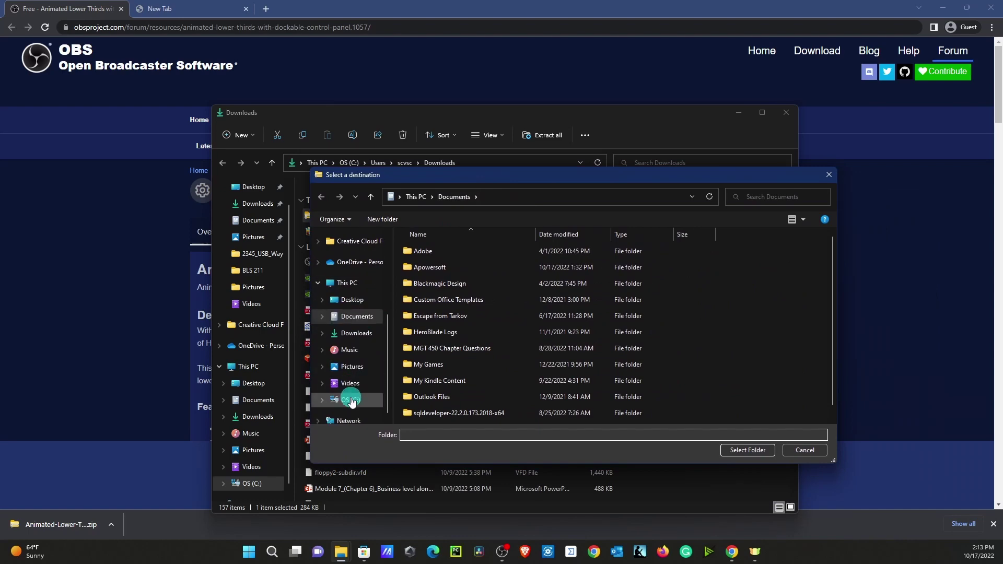
click(348, 399)
scroll(528, 359, down, 1)
double_click(515, 365)
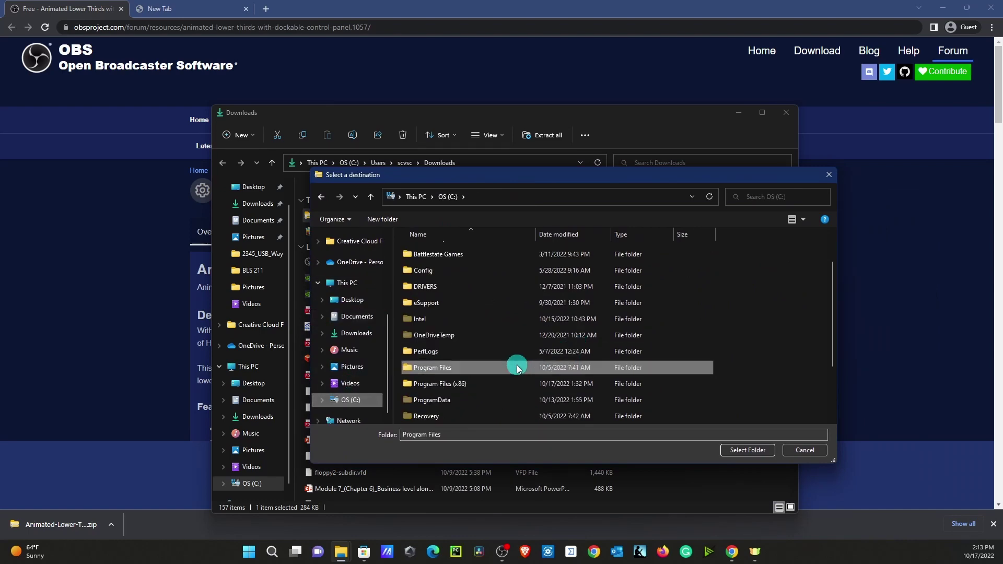
scroll(517, 367, down, 6)
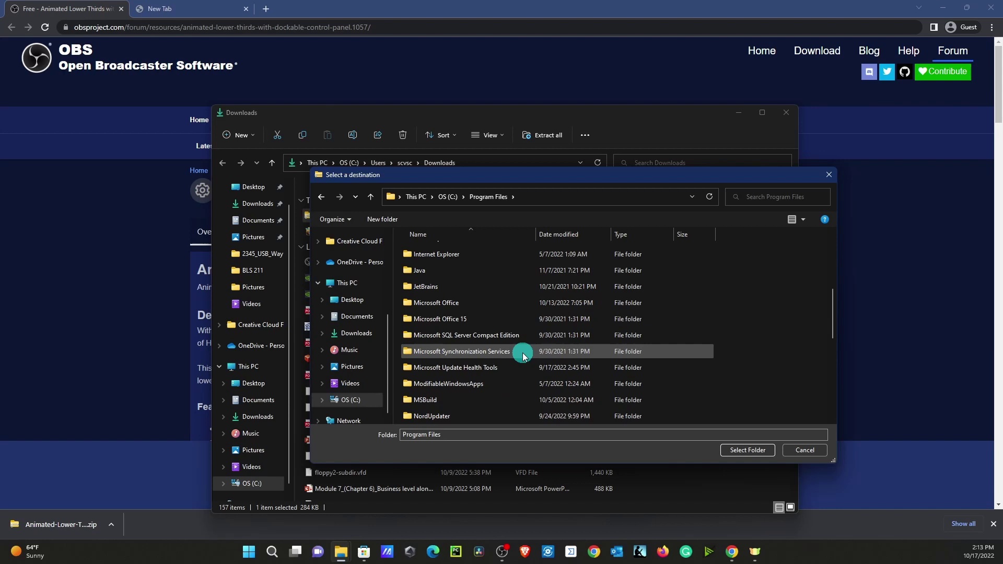
double_click(483, 387)
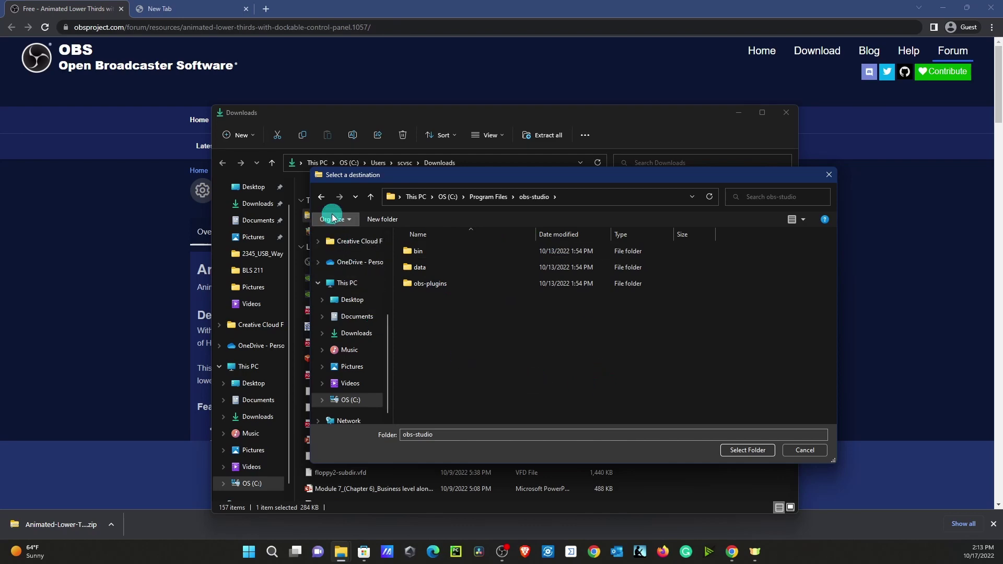
click(323, 197)
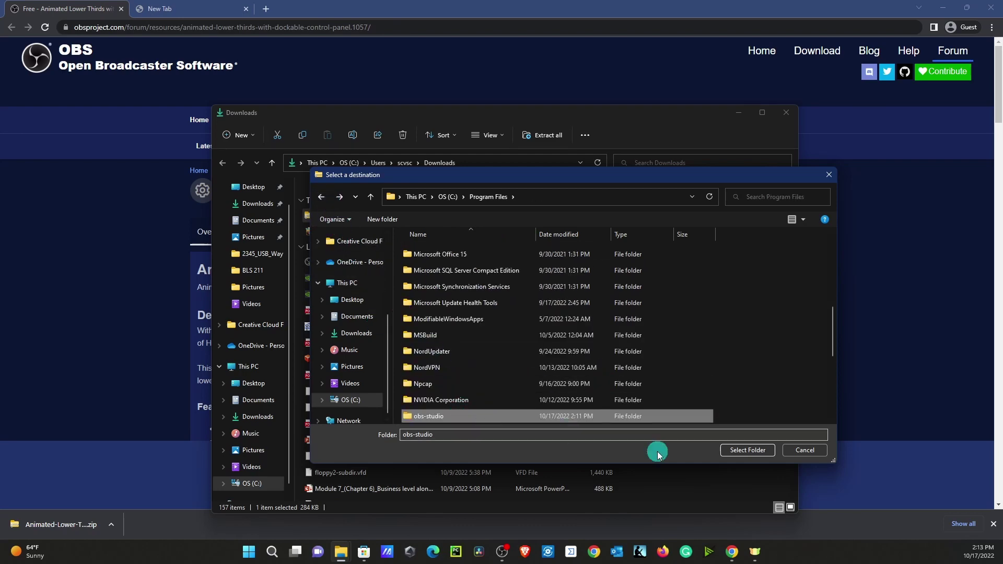
click(738, 450)
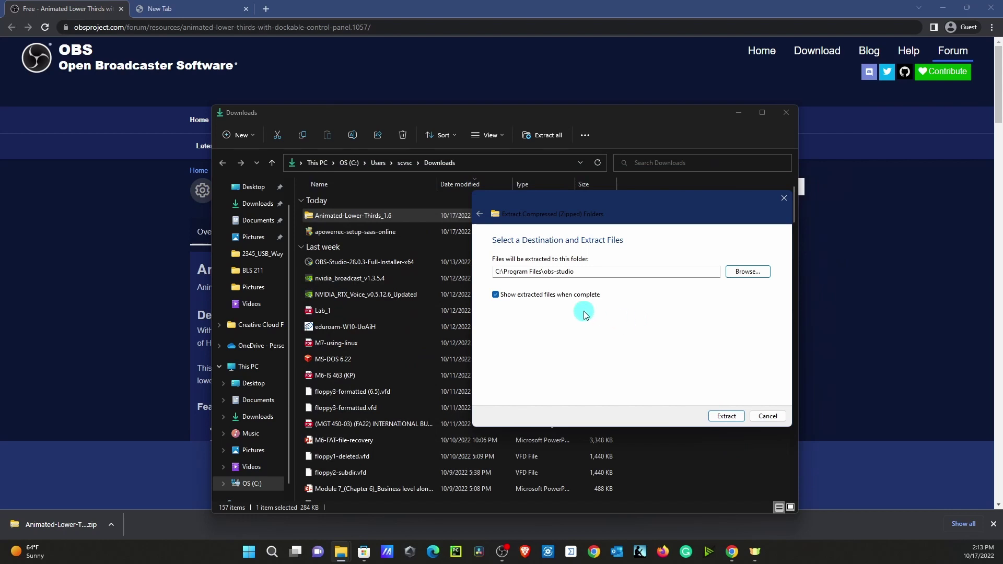
Step: Extract the zip into obs-studio with administrator permission, then open the Animated-Lower-Thirds folder
click(721, 416)
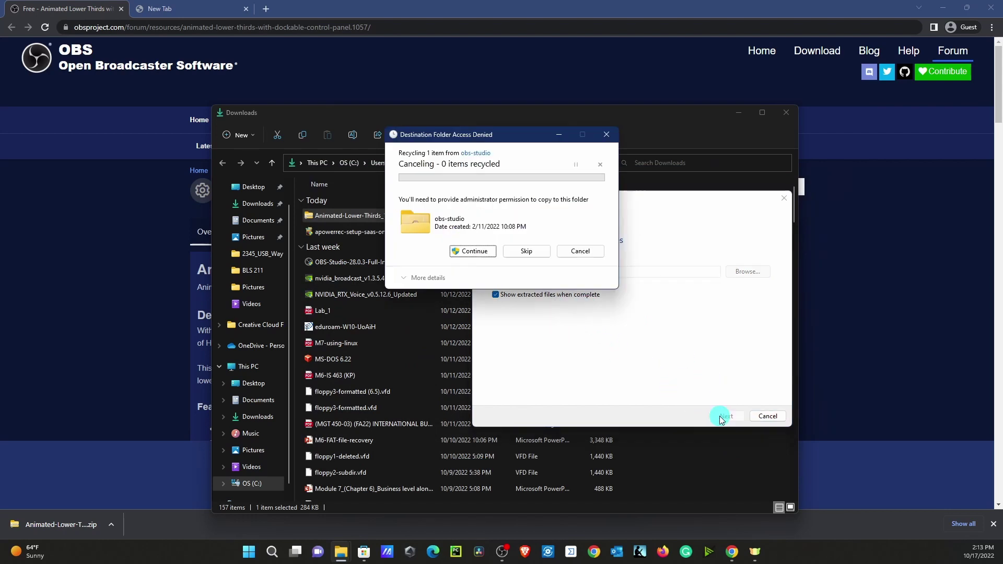
click(473, 250)
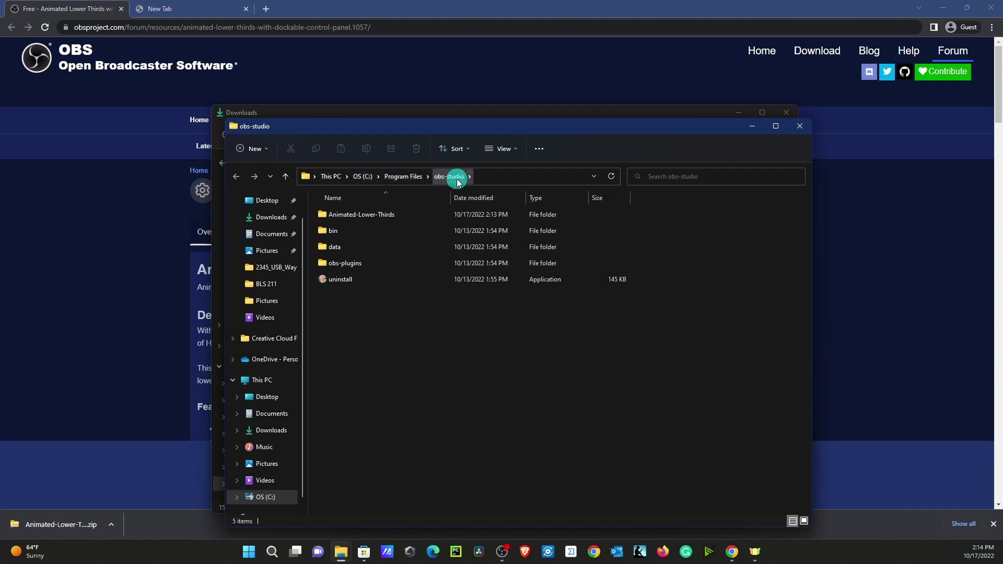
double_click(376, 215)
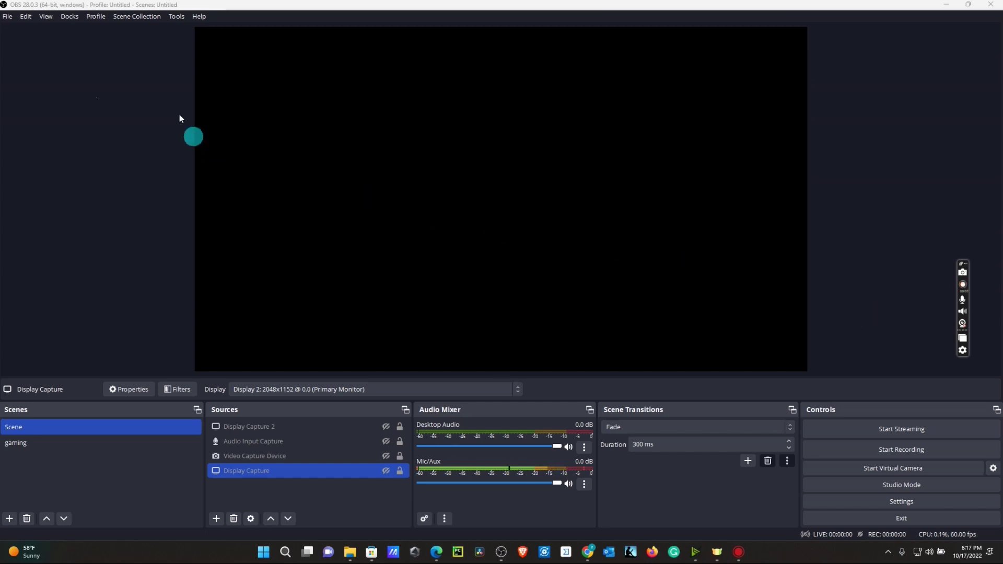
Step: Add a custom browser dock named 'Lower Third' under Docks > Custom Browser Docks
click(70, 16)
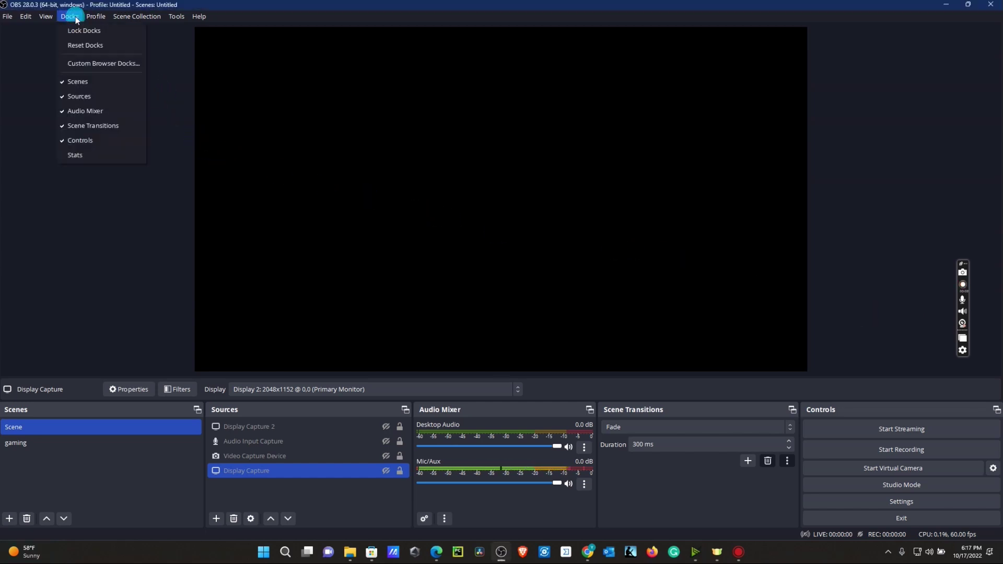
click(87, 64)
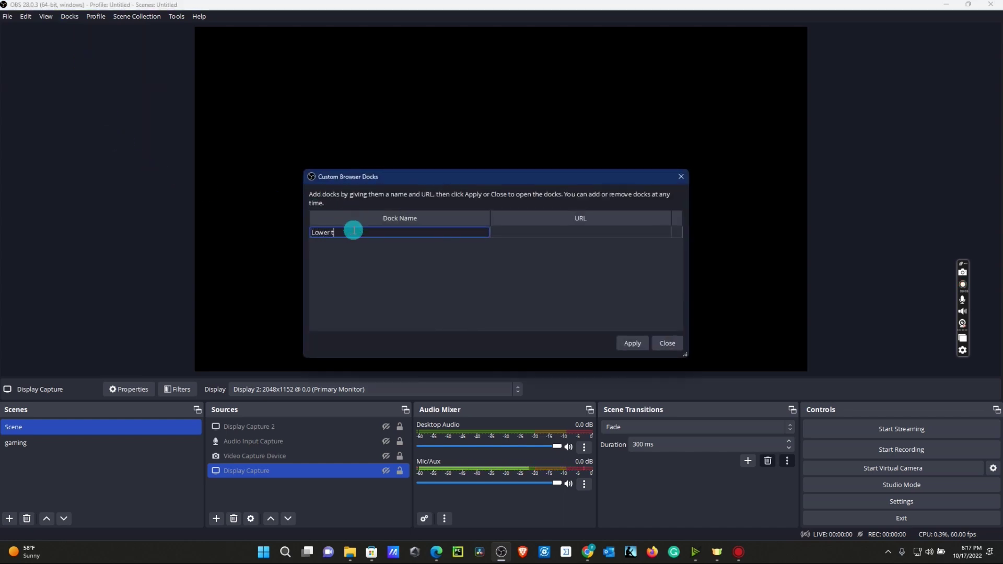
text(Lower Third)
key(Return)
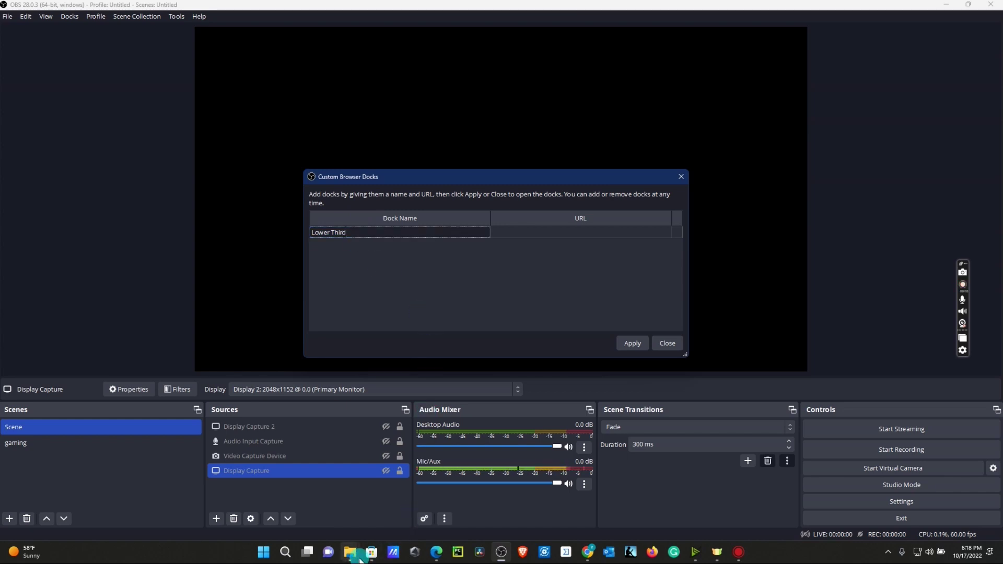
Step: Navigate File Explorer to Program Files\obs-studio\Animated-Lower-Thirds\lower thirds
mouse_move(359, 559)
click(367, 523)
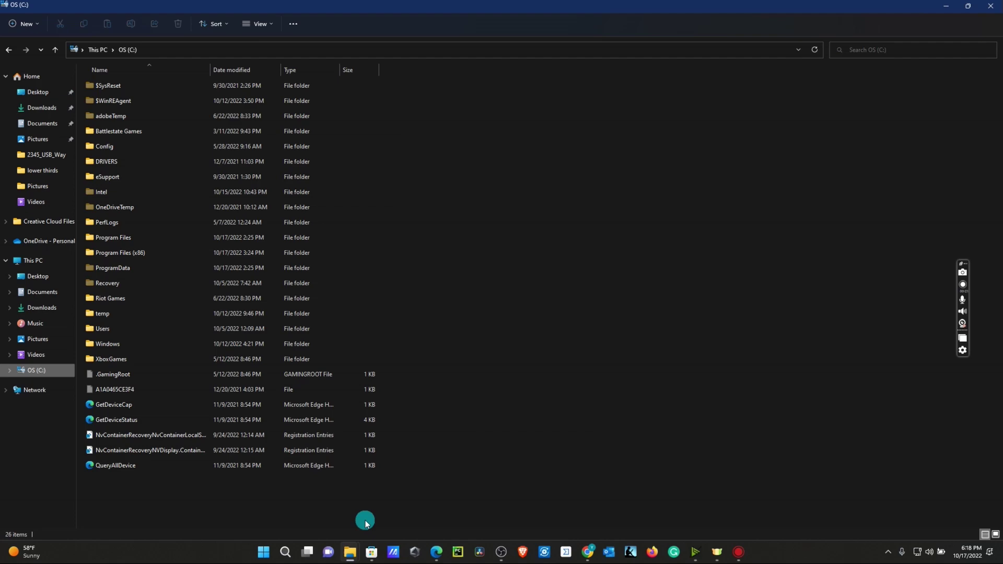
click(69, 373)
double_click(164, 239)
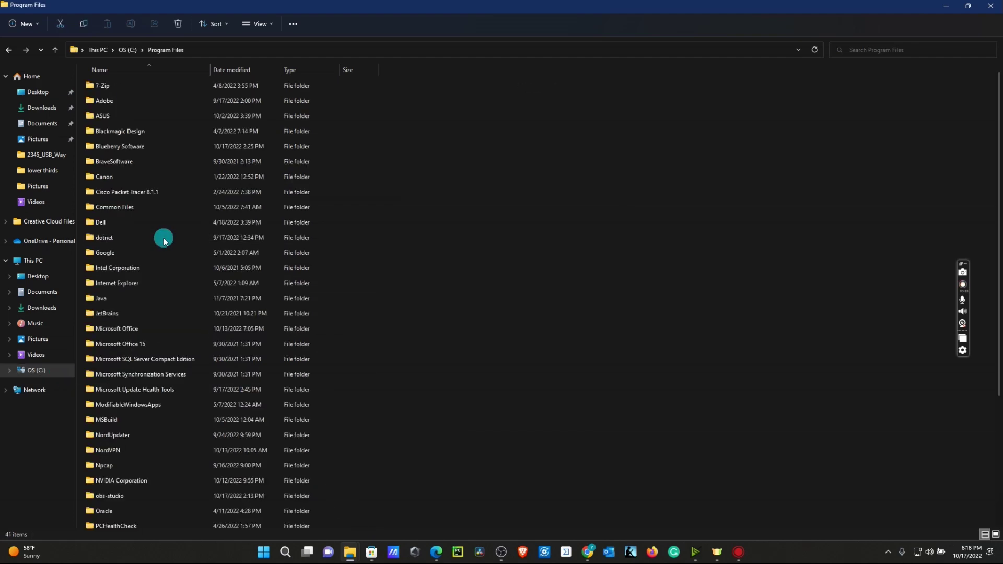
scroll(184, 403, down, 4)
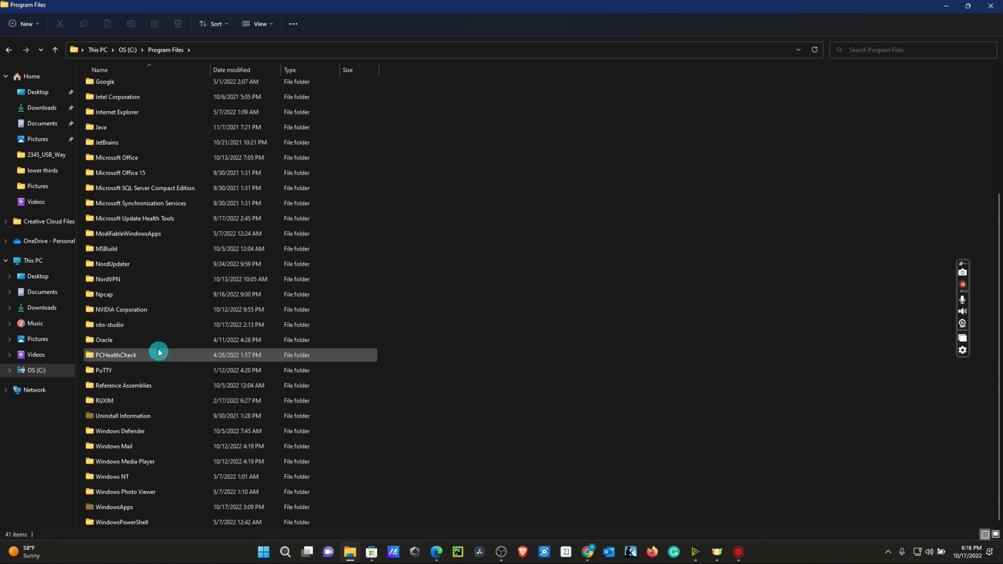
double_click(153, 328)
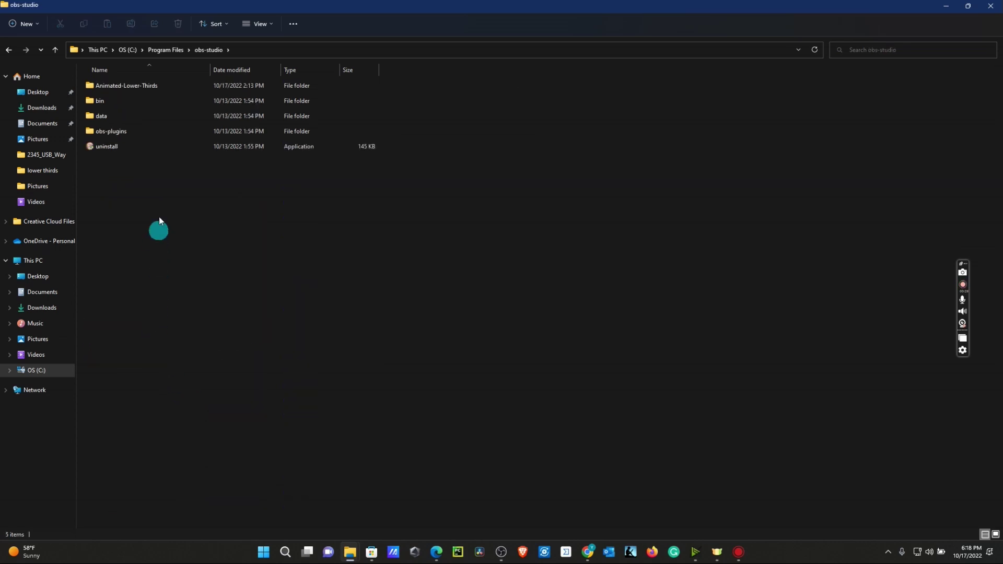
double_click(171, 87)
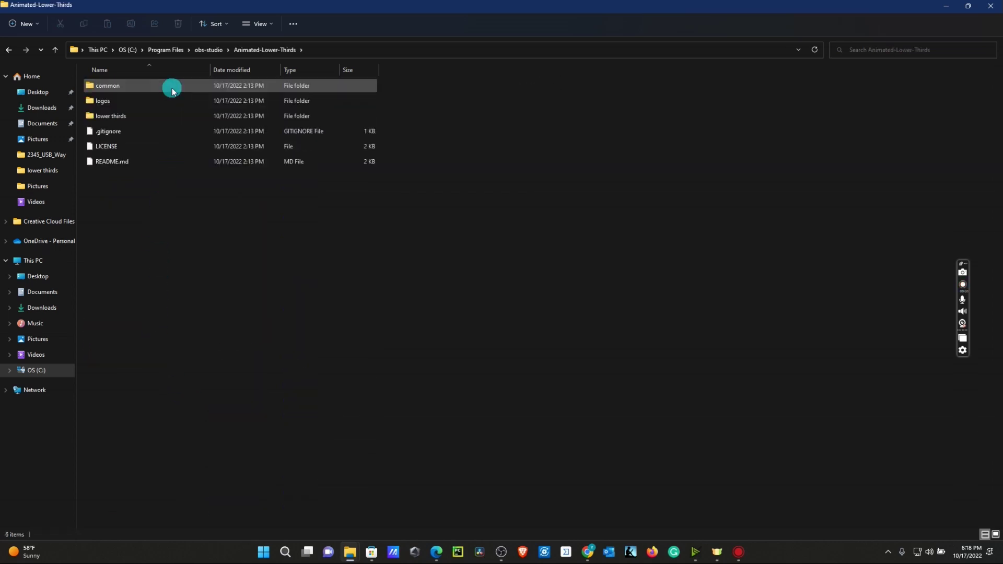
double_click(159, 114)
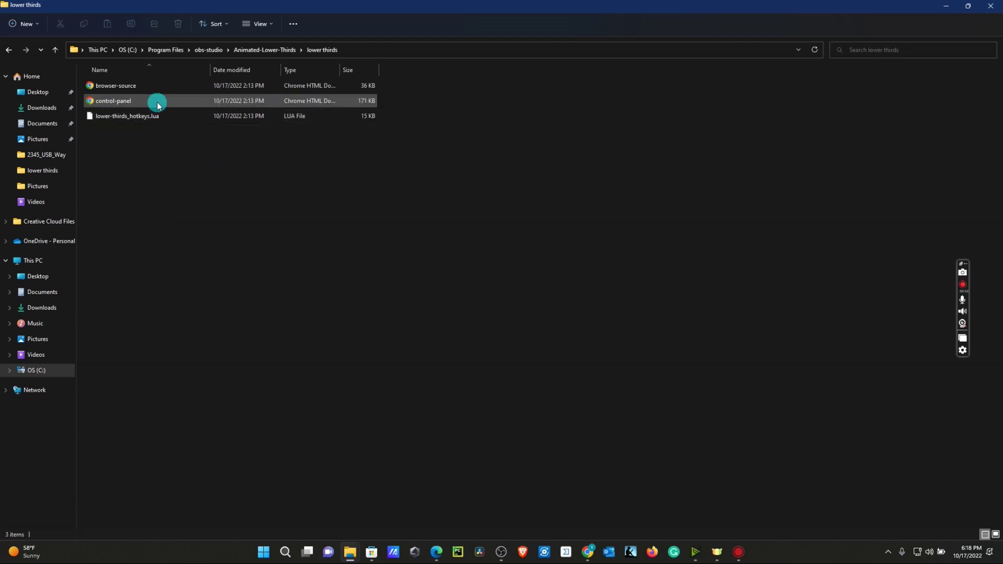
Step: Open the control-panel file with Microsoft Edge
click(158, 103)
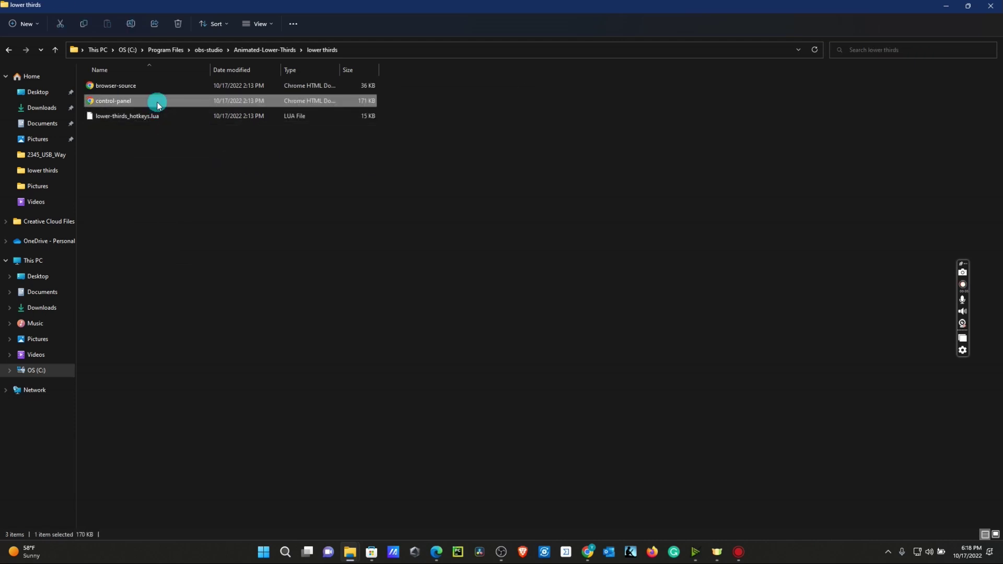
right_click(157, 104)
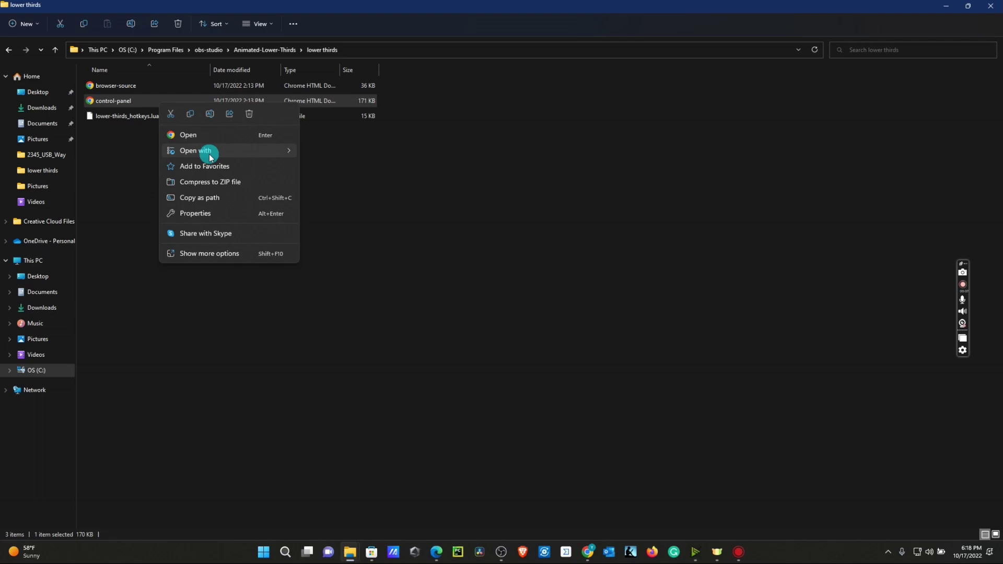
mouse_move(258, 156)
click(360, 200)
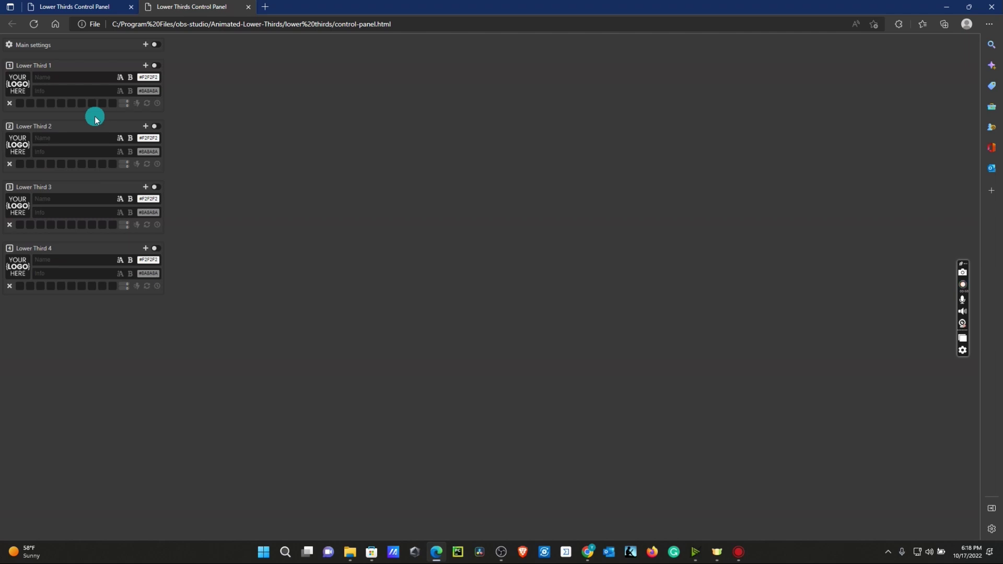
Step: Copy the local control-panel.html file address from Edge's address bar
click(249, 25)
click(324, 170)
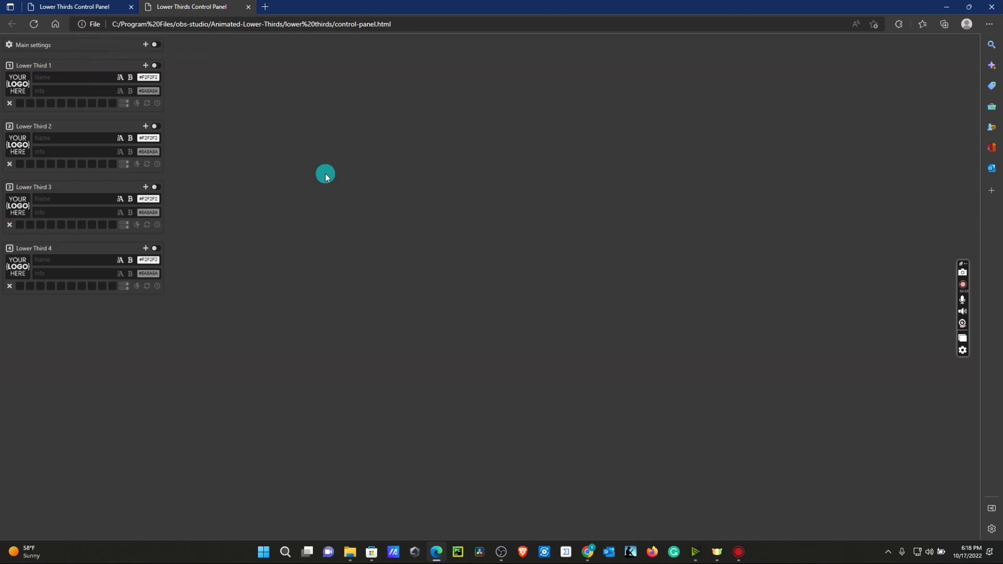
Step: Paste the control-panel.html path as the Lower Third dock URL, apply it, and dock the panel
click(505, 553)
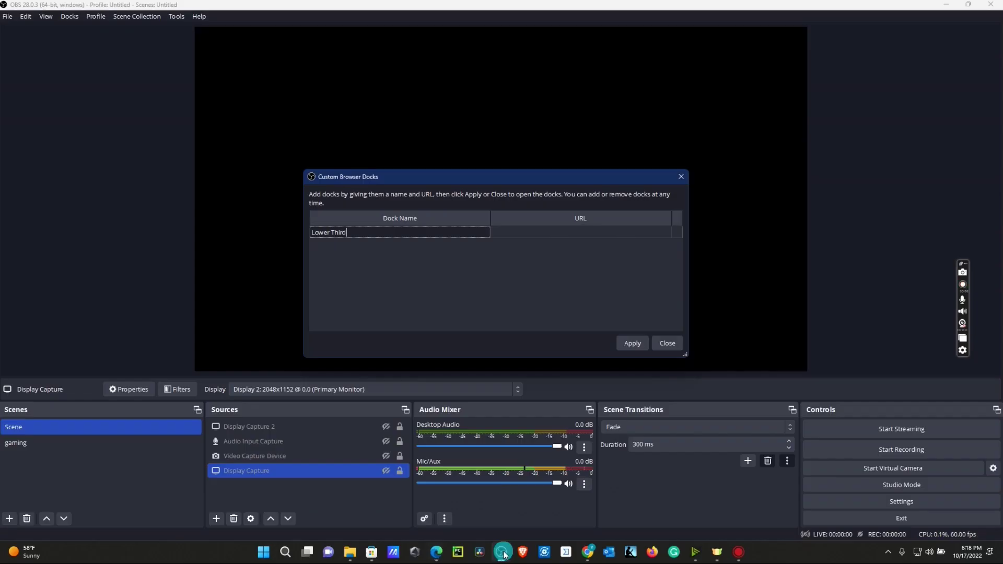
double_click(539, 237)
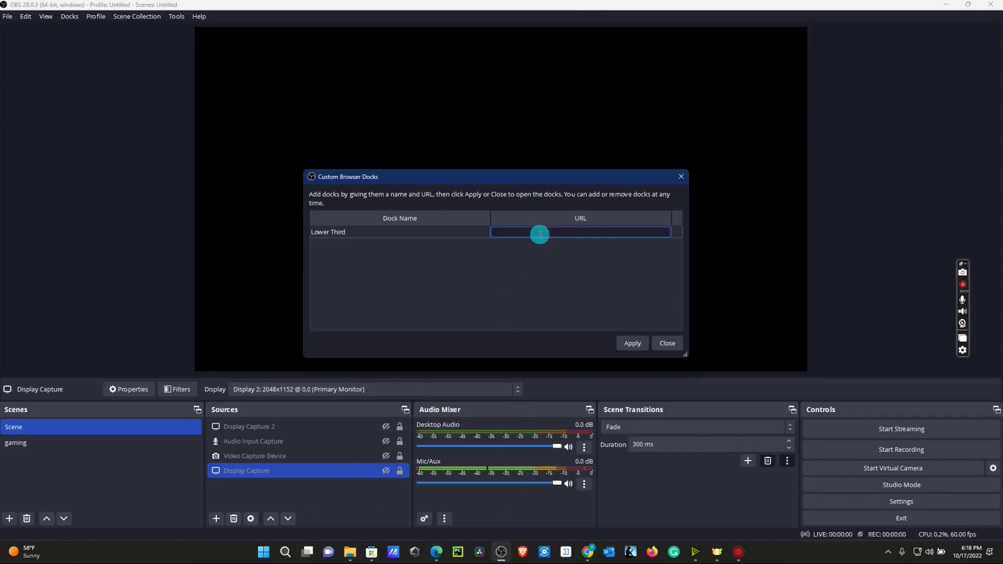
key(ctrl+v)
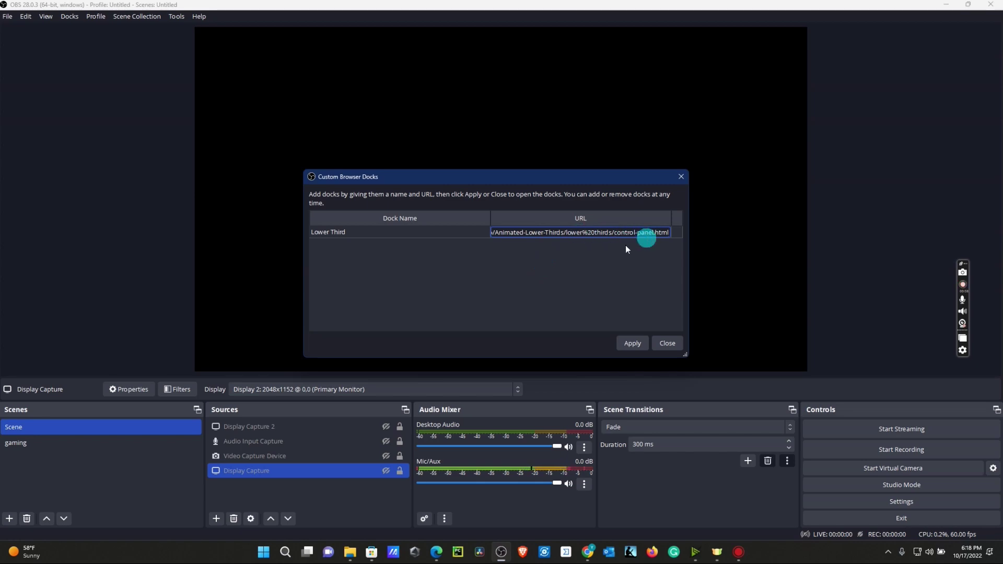
click(600, 346)
click(622, 346)
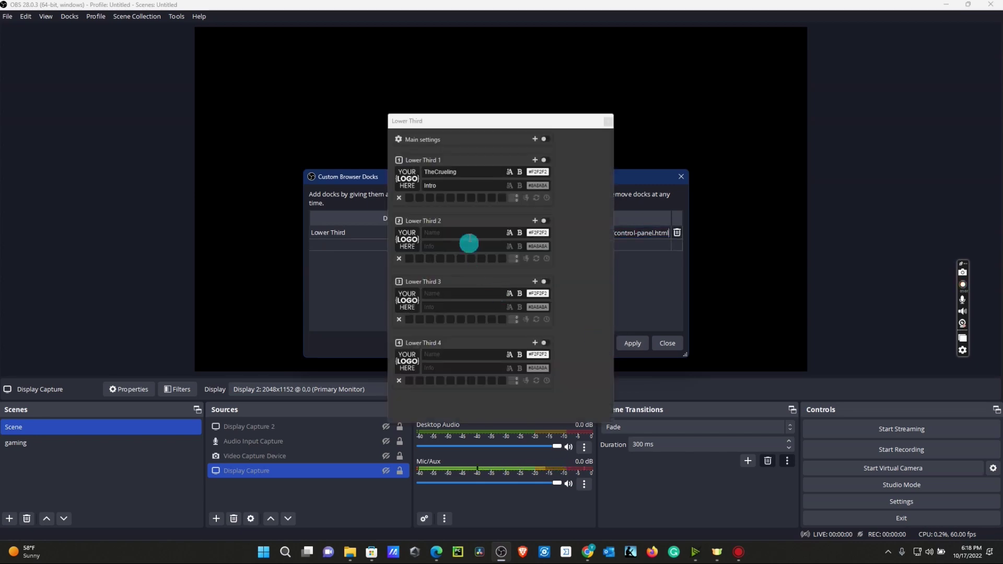
drag(467, 123, 388, 440)
Step: Test showing and hiding the first lower third, then close the Custom Browser Docks dialog
click(320, 432)
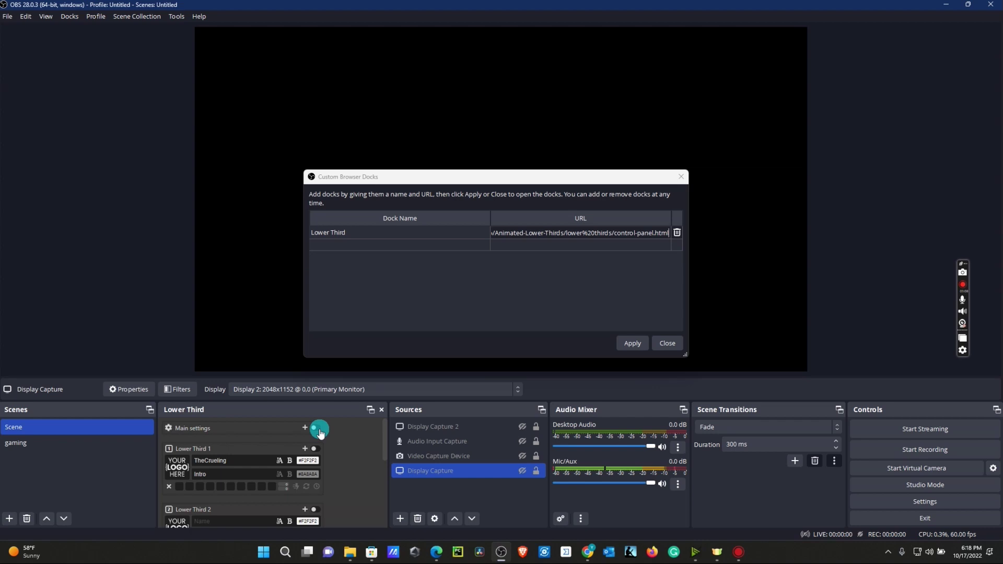
click(320, 451)
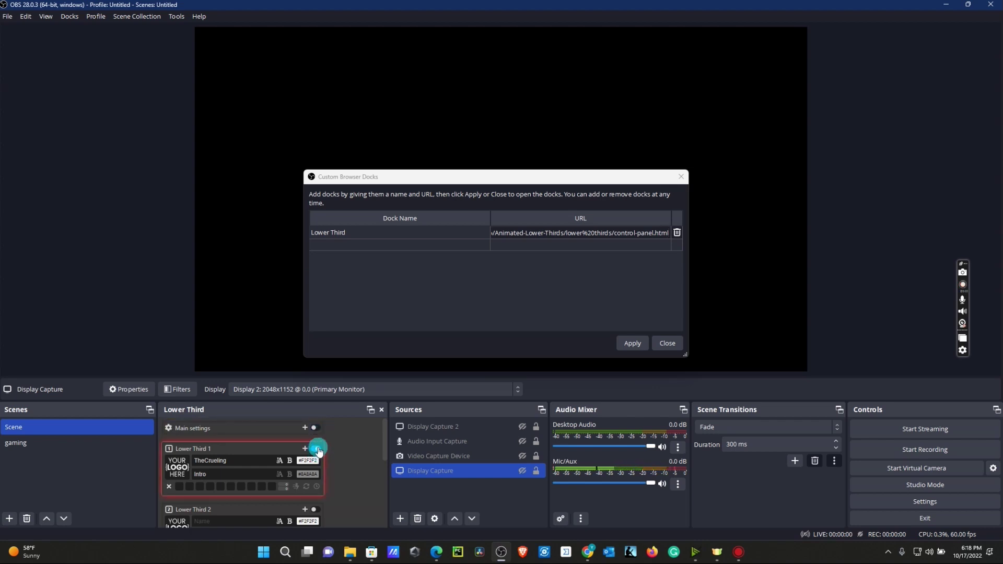
click(317, 430)
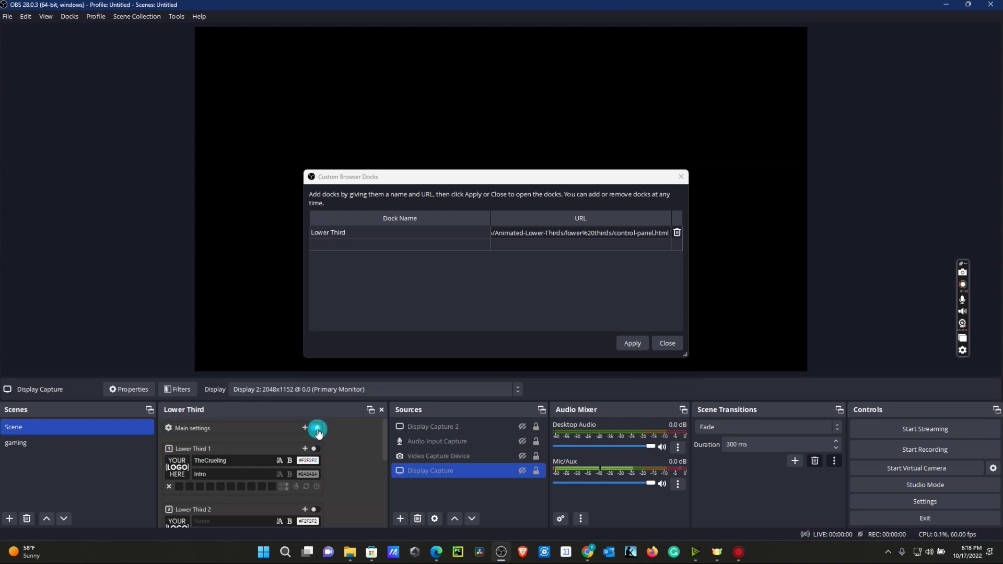
click(667, 345)
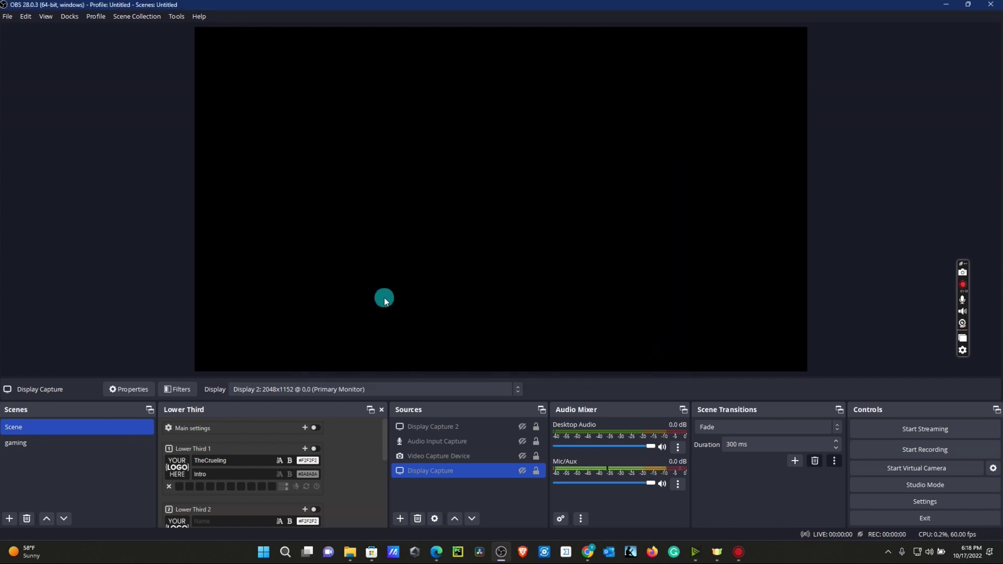
click(121, 243)
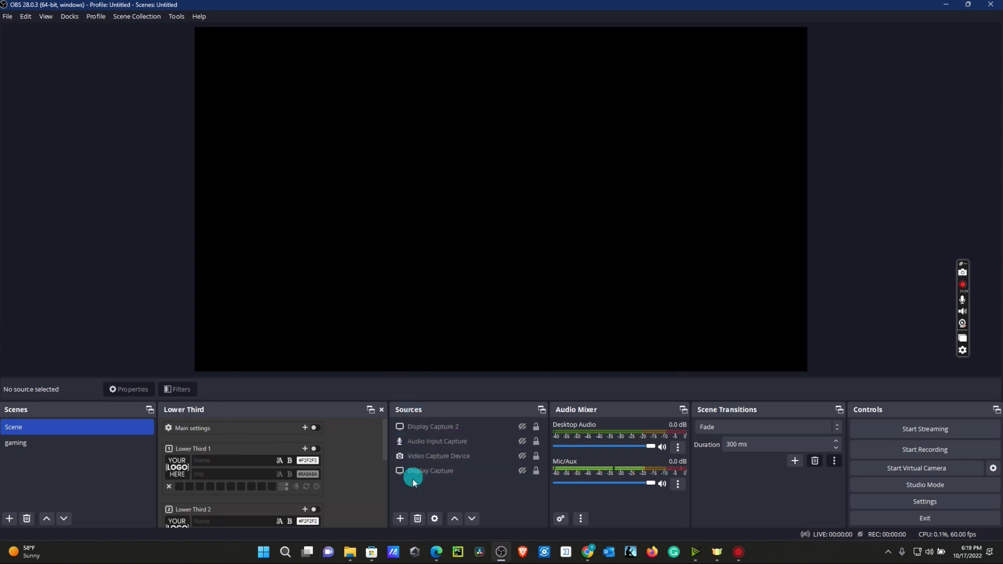
Step: Add a browser source named 'Lower Third' and delete its default URL
click(401, 519)
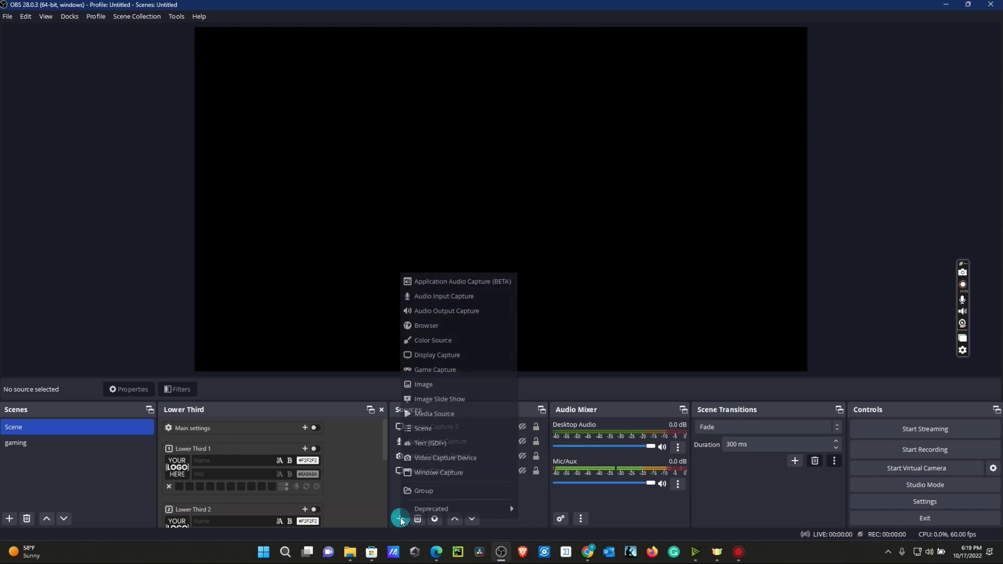
click(470, 328)
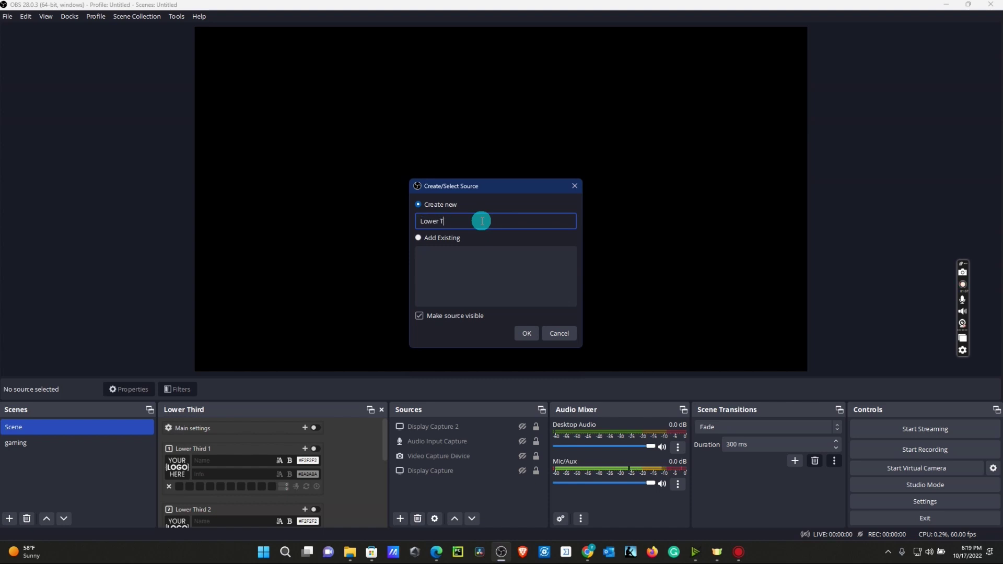
click(535, 337)
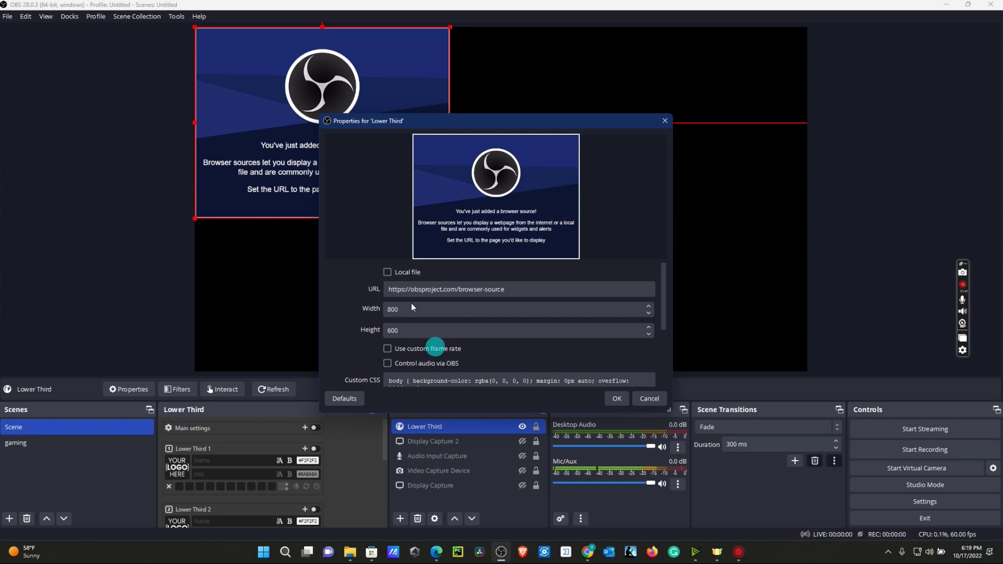
click(465, 291)
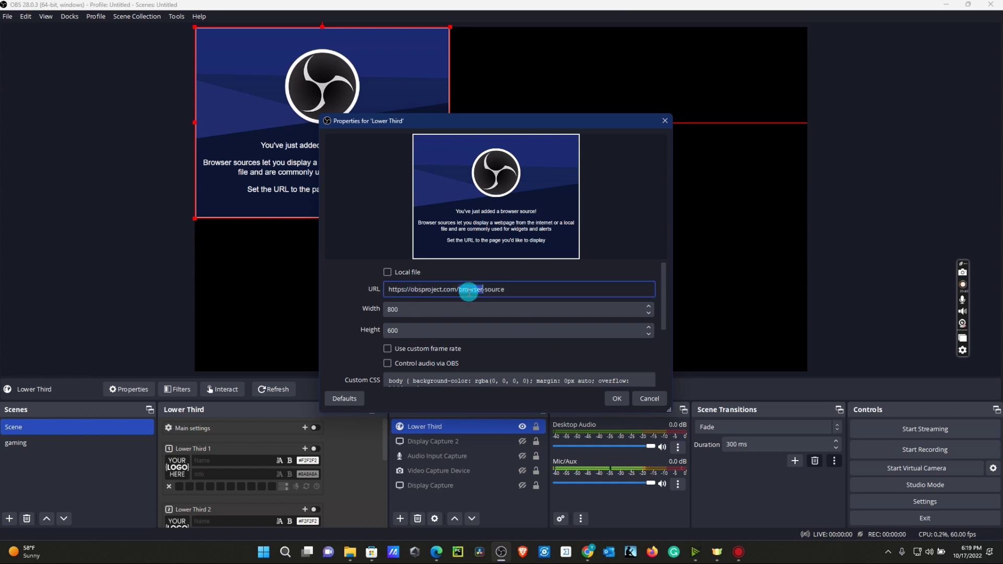
key(ctrl+a)
key(BackSpace)
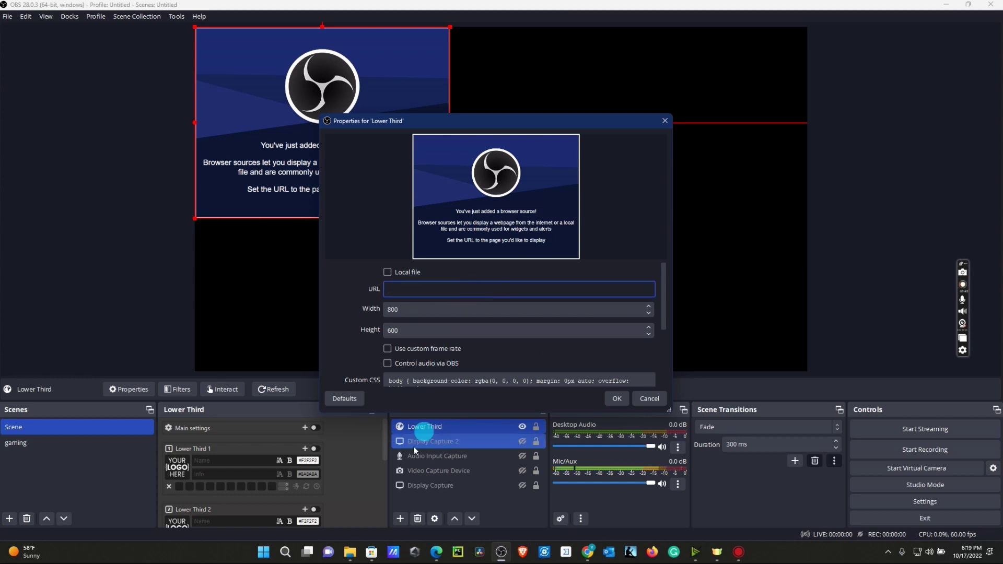
Step: Open the browser-source file in Microsoft Edge, then minimize Edge
mouse_move(353, 554)
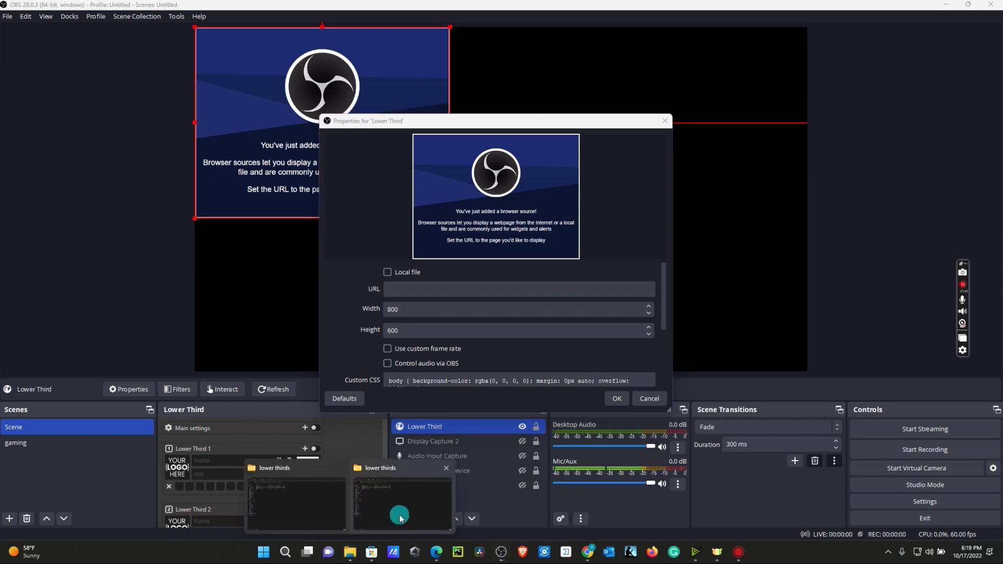
click(399, 515)
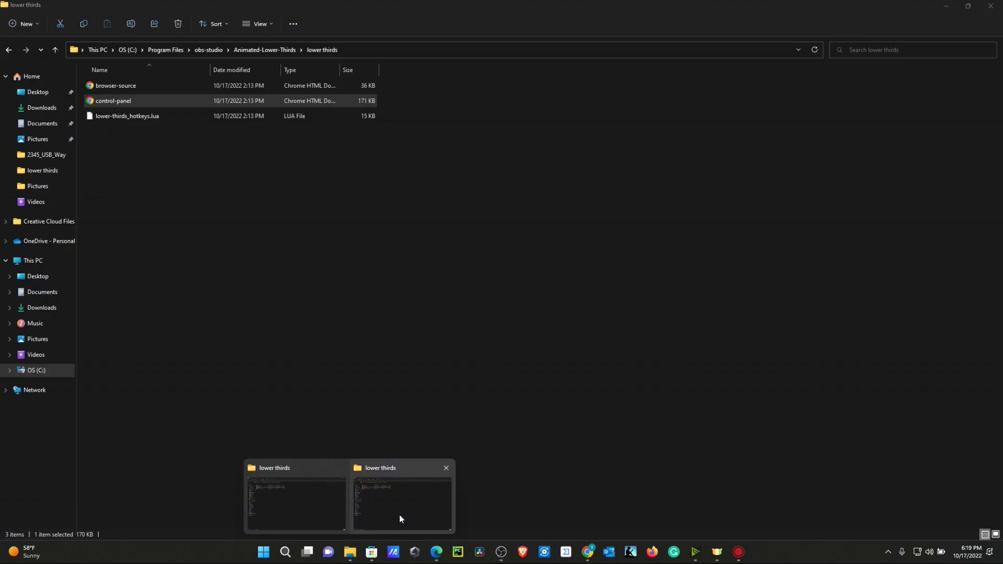
click(186, 85)
right_click(186, 85)
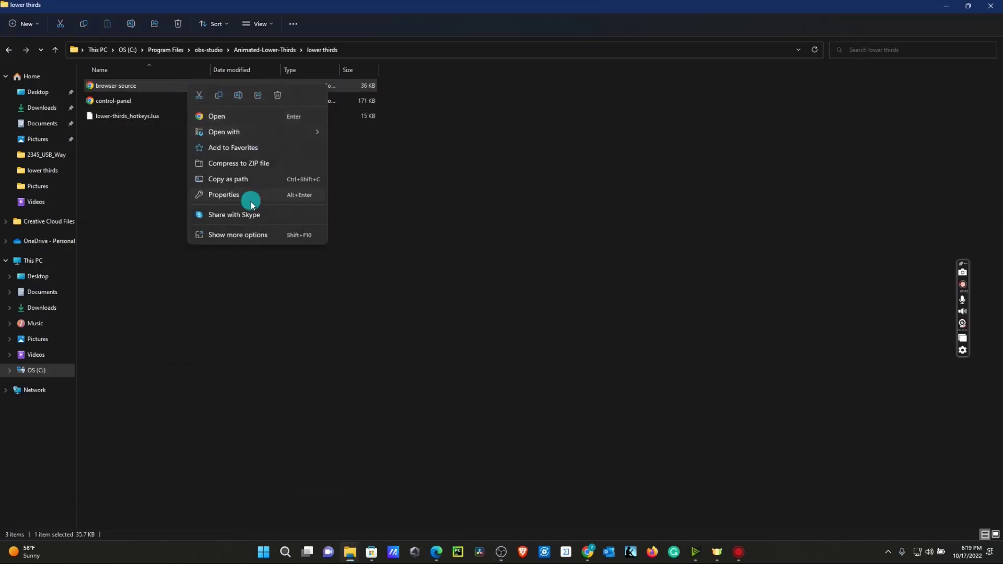
mouse_move(254, 132)
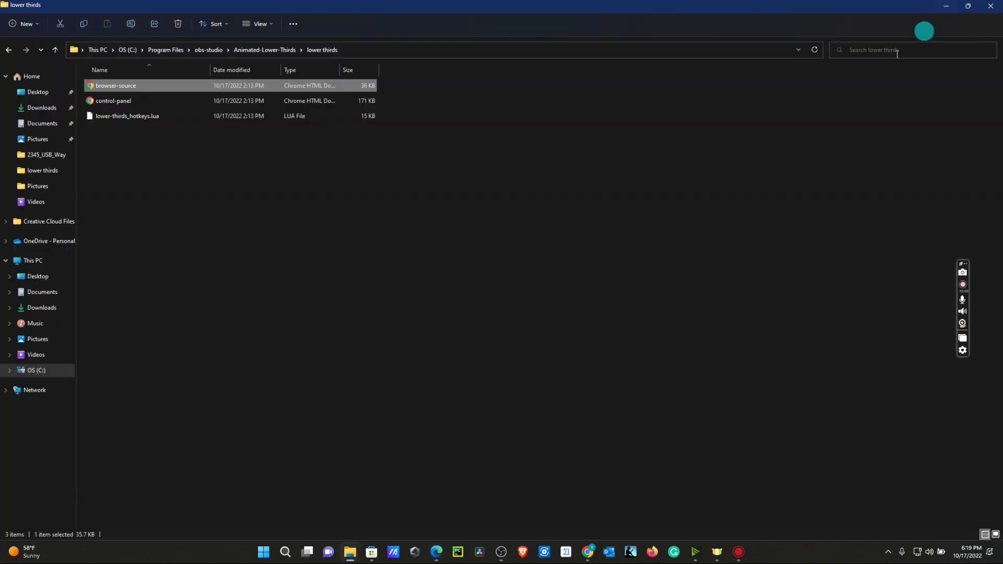
click(946, 7)
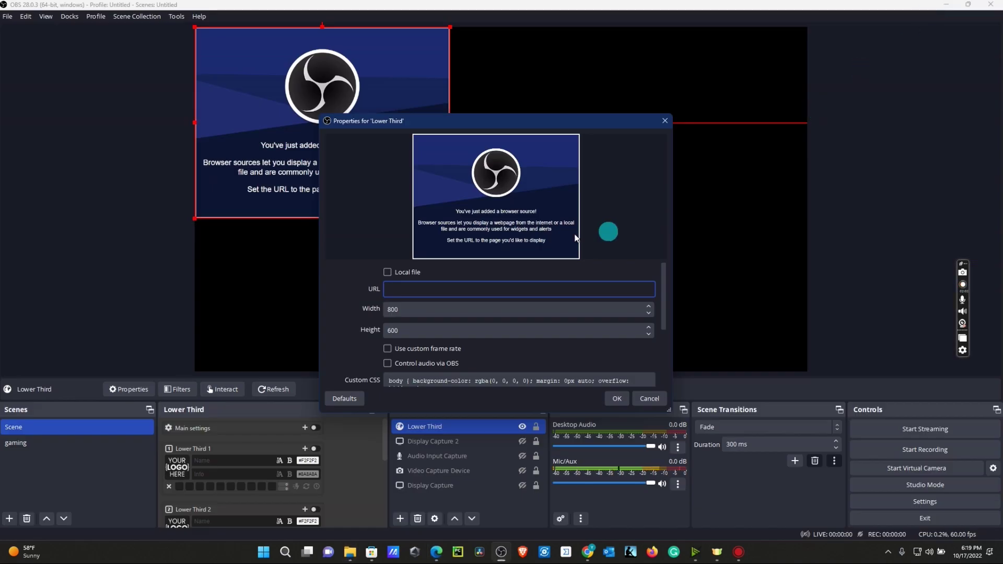
Step: Set the source URL to browser-source.html, clear the custom CSS, and enable refresh when the scene becomes active
click(479, 286)
text(file:///C:/Program%20Files/obs-studio/Animated-Lower-Thirds/lower%20thirds/browser-source.html)
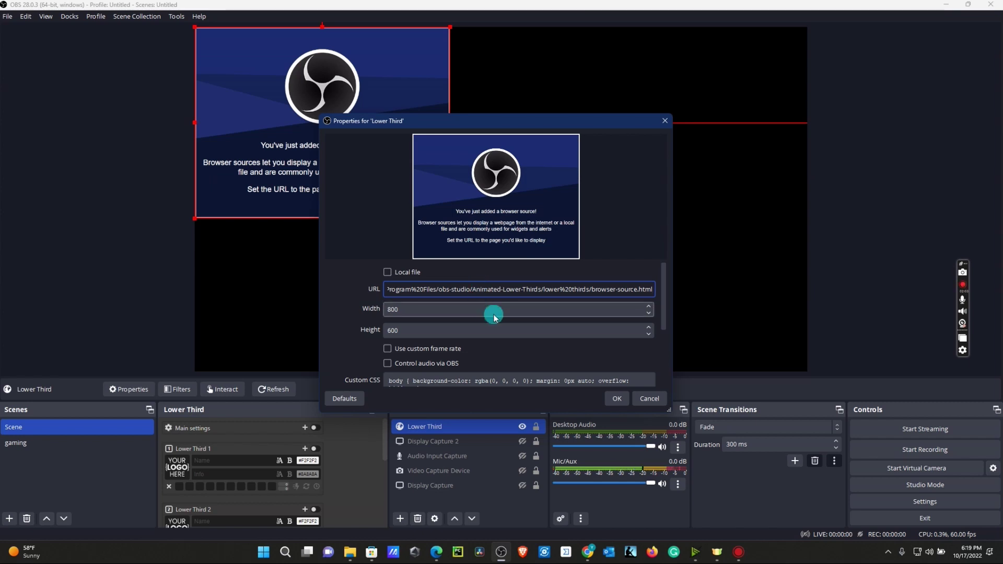
scroll(494, 314, down, 3)
drag(431, 336, 390, 322)
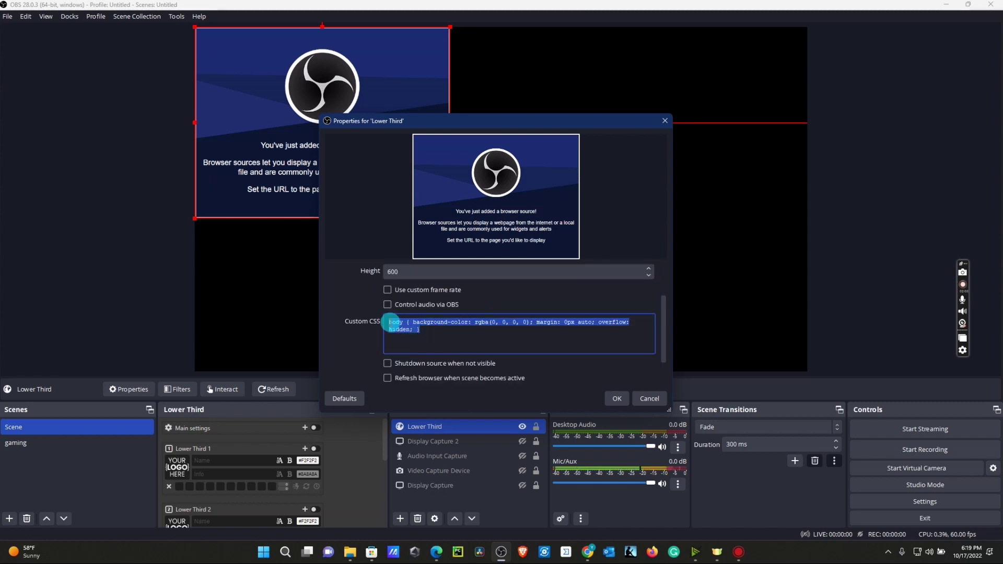
key(Delete)
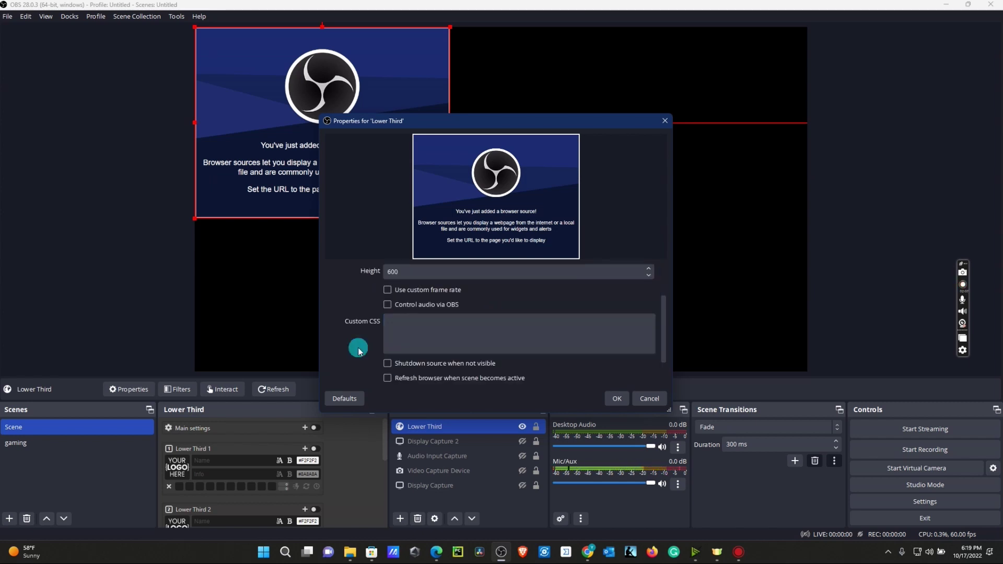
click(386, 380)
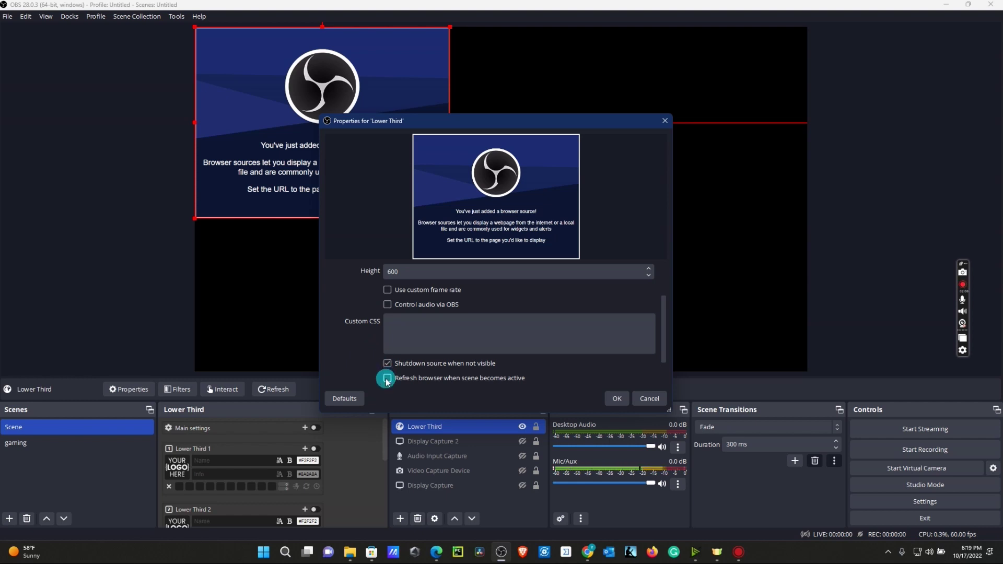
scroll(574, 380, down, 1)
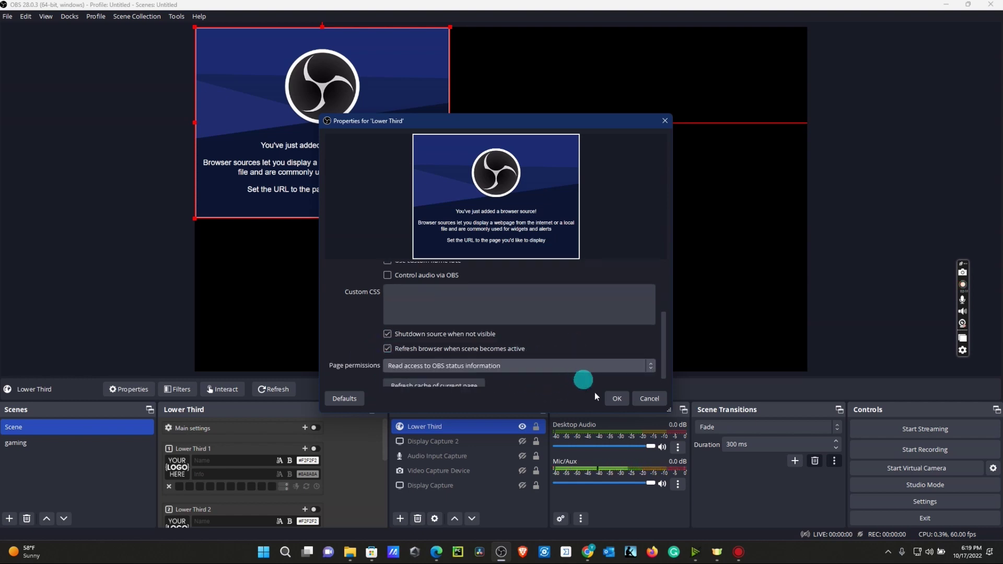
scroll(568, 376, down, 1)
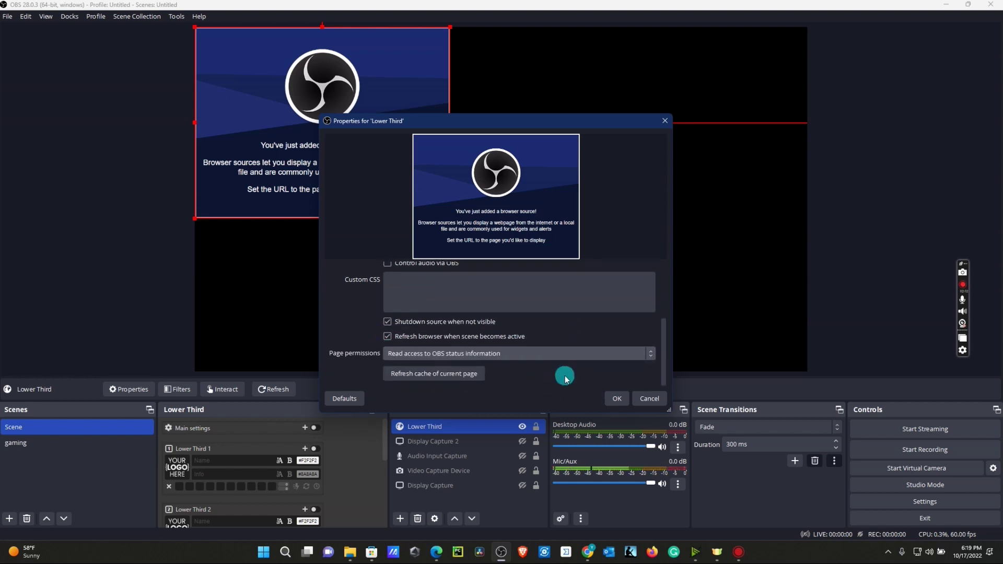
Step: Apply the browser source, shrink it to a small box near canvas centre, and enable Main settings
click(609, 399)
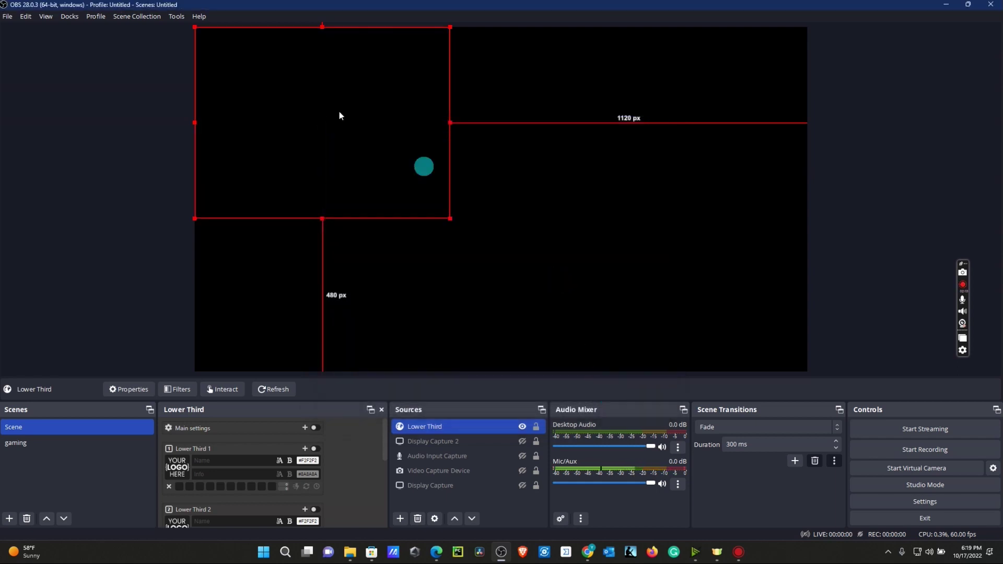
drag(327, 100, 454, 150)
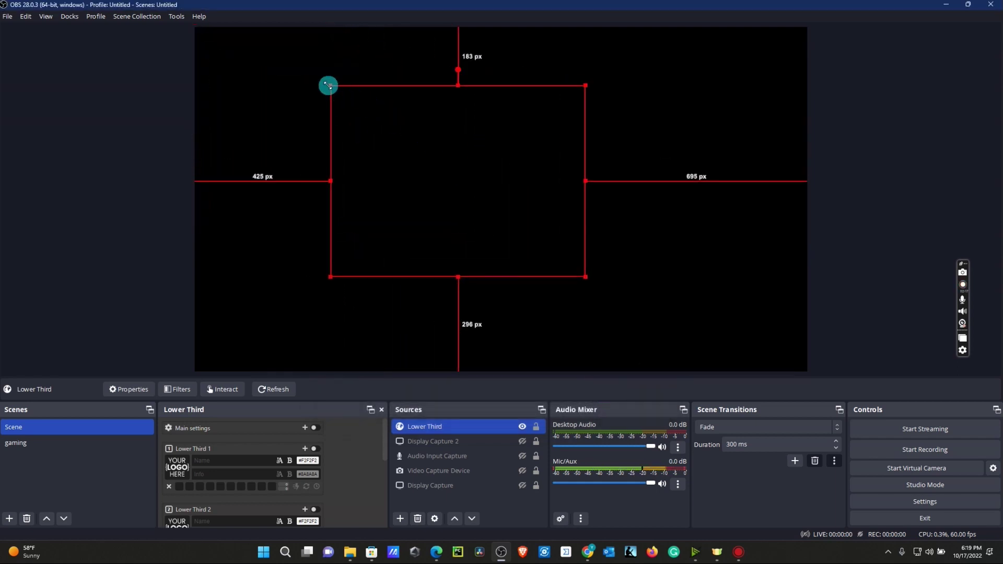
drag(330, 85, 441, 220)
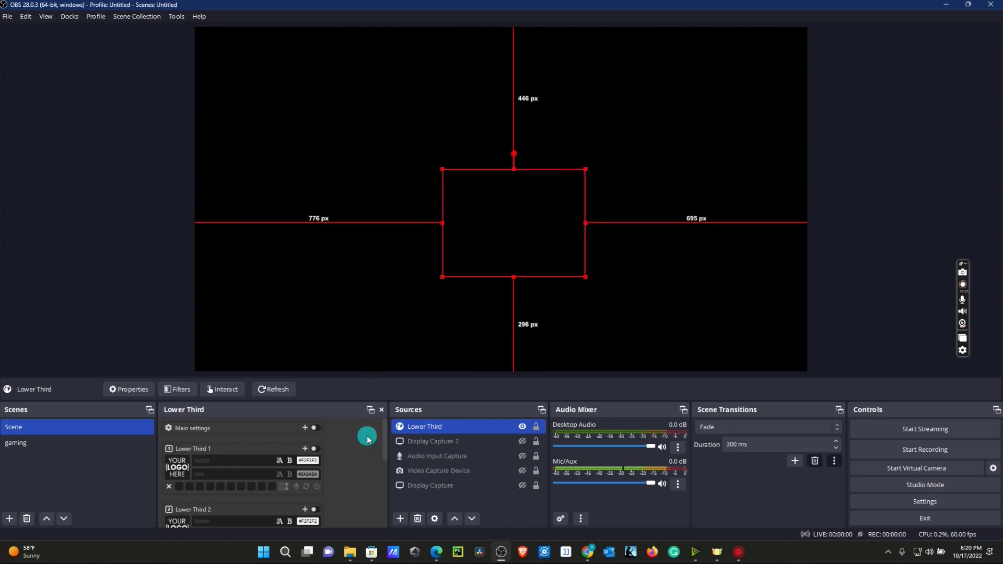
click(315, 429)
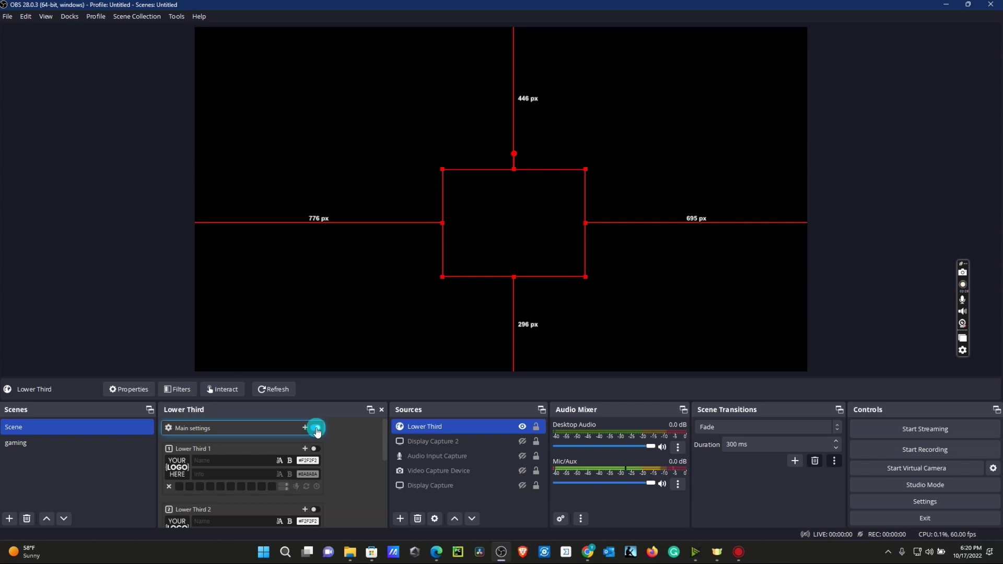
click(247, 473)
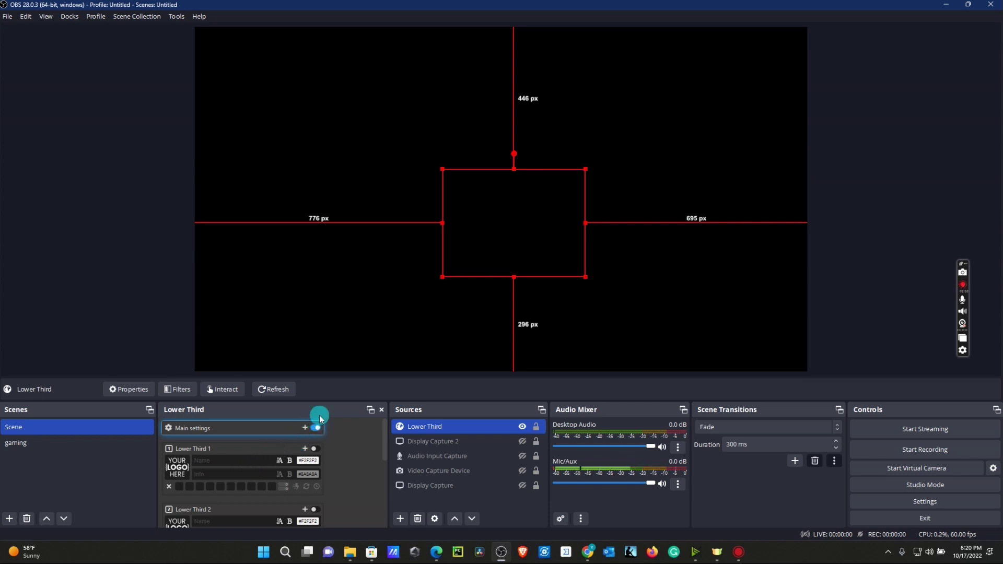
Step: Show Lower Third 1 in the preview with the info line set to 'Intro'
click(314, 449)
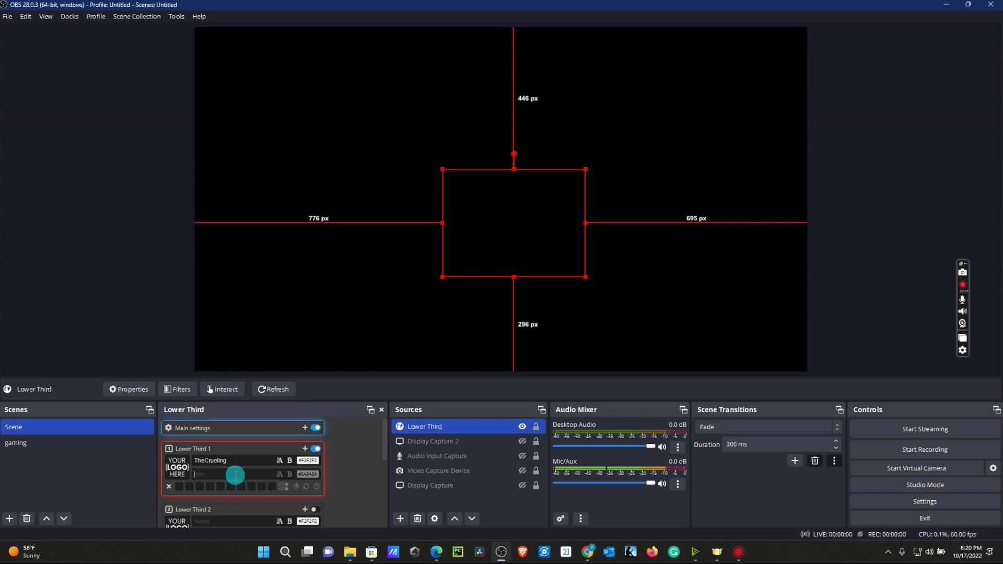
text(Intro)
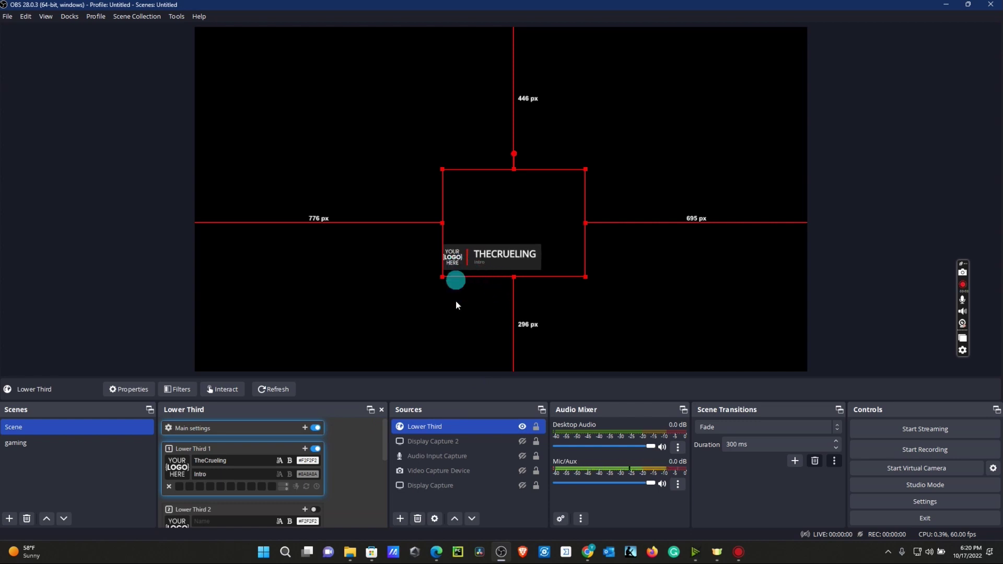
Step: Expand Lower Third 1's settings, left-align it, and raise its size from 26 to 35
click(306, 453)
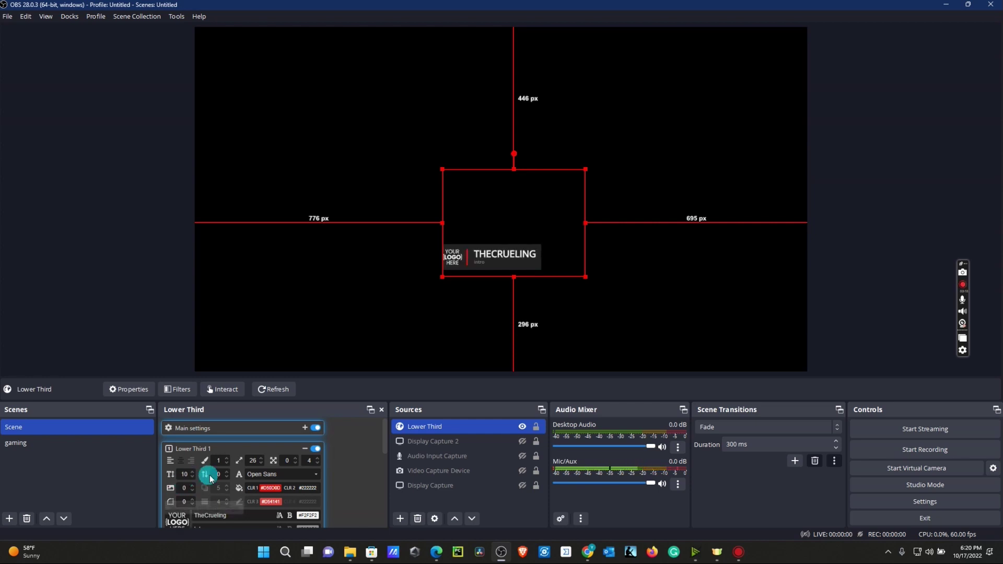
click(194, 463)
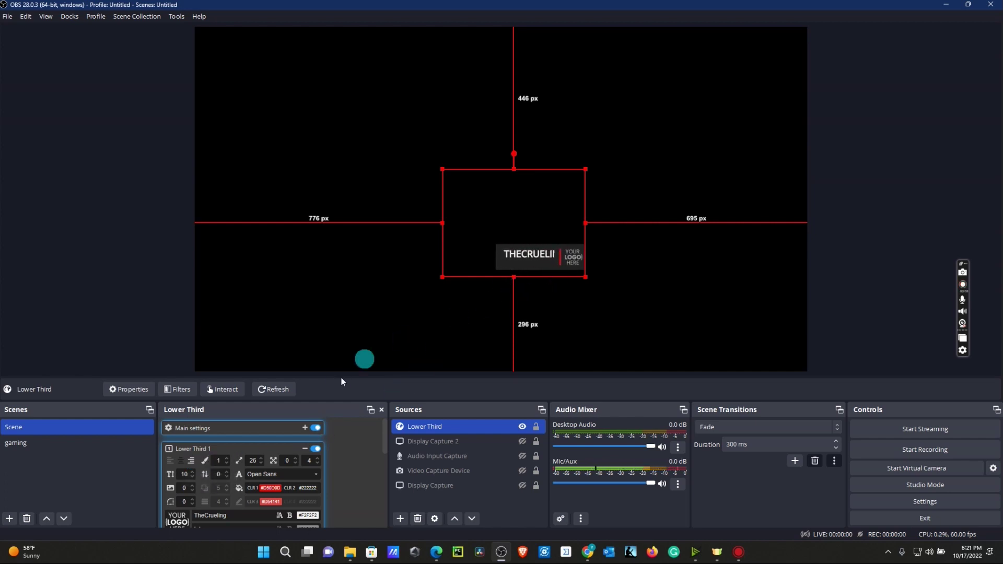
click(170, 461)
click(261, 458)
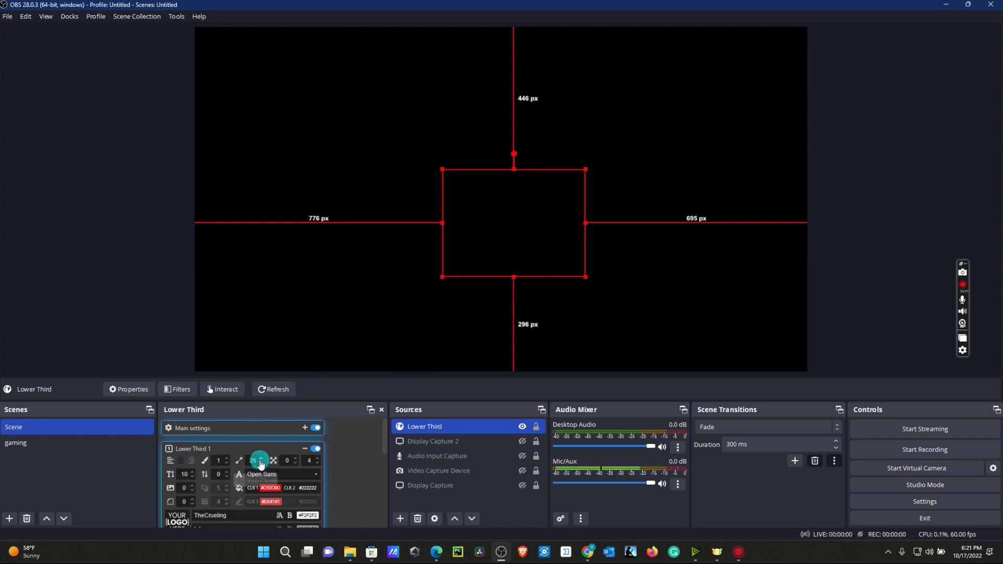
scroll(261, 463, up, 9)
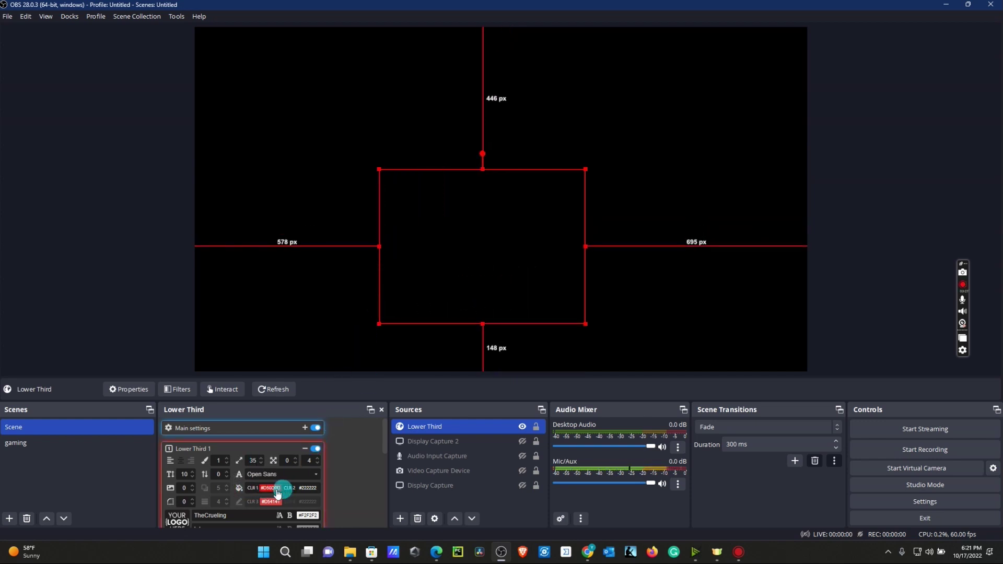
Step: Change Lower Third 1 to style 2, replay it to preview, then settle on style 3
click(227, 458)
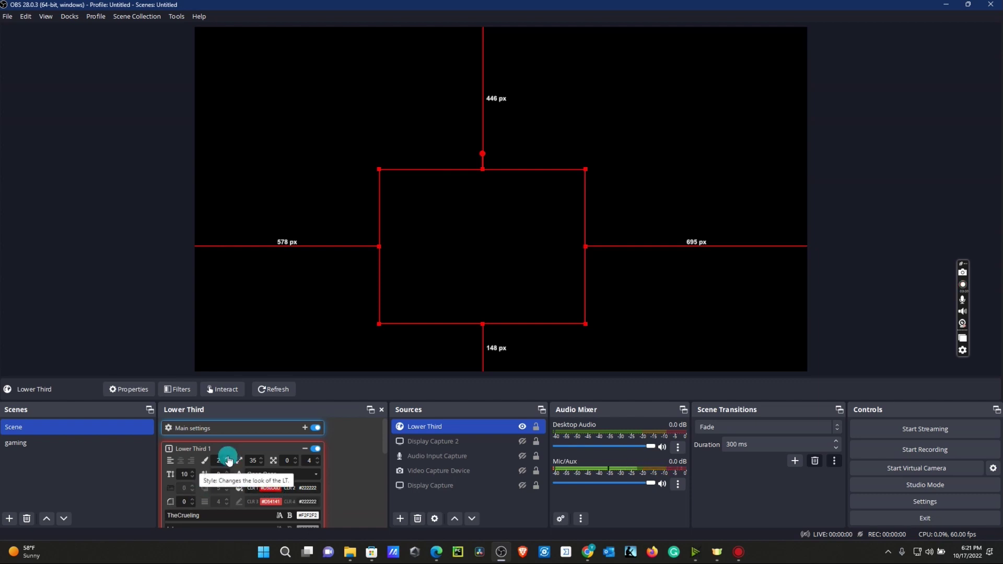
click(317, 450)
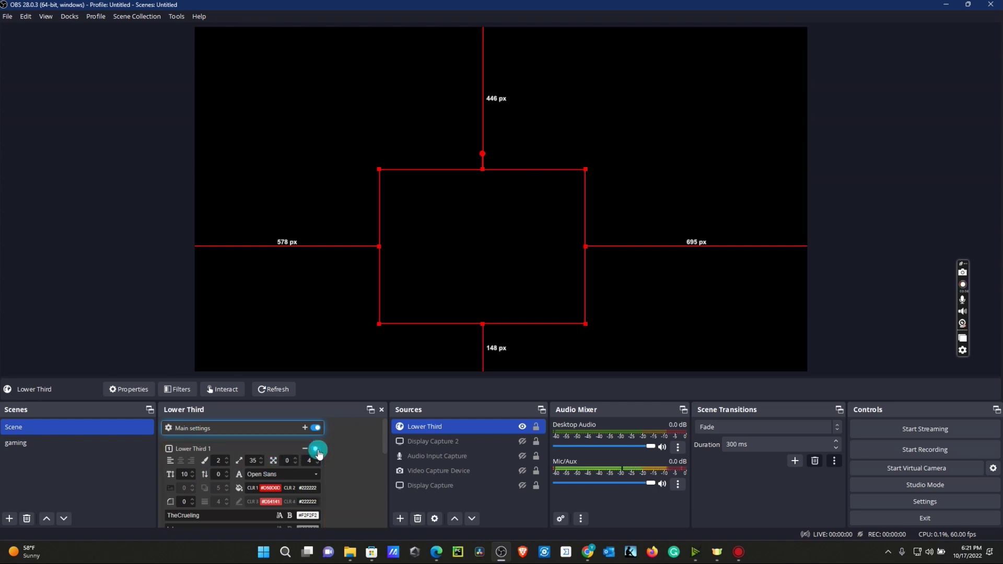
click(229, 460)
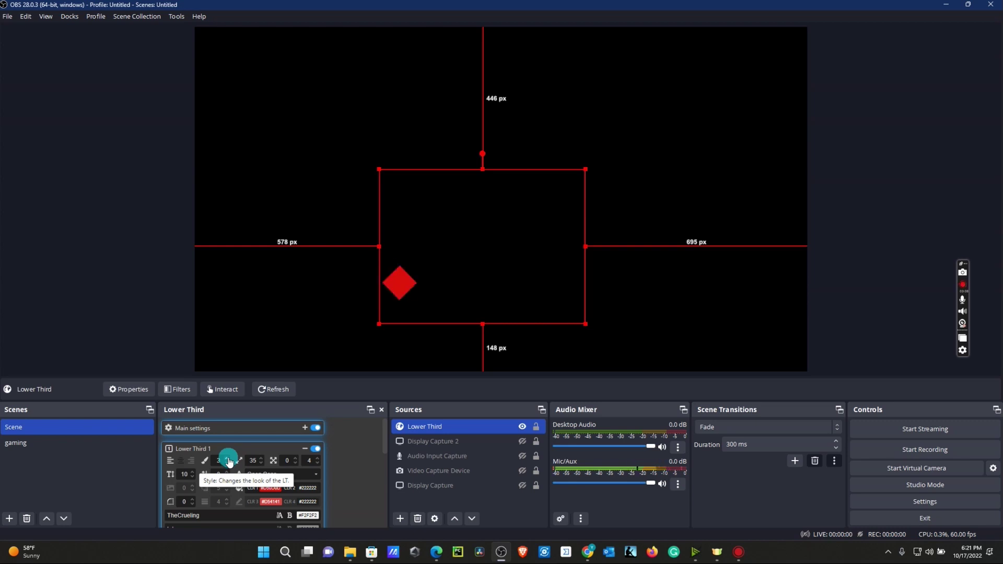